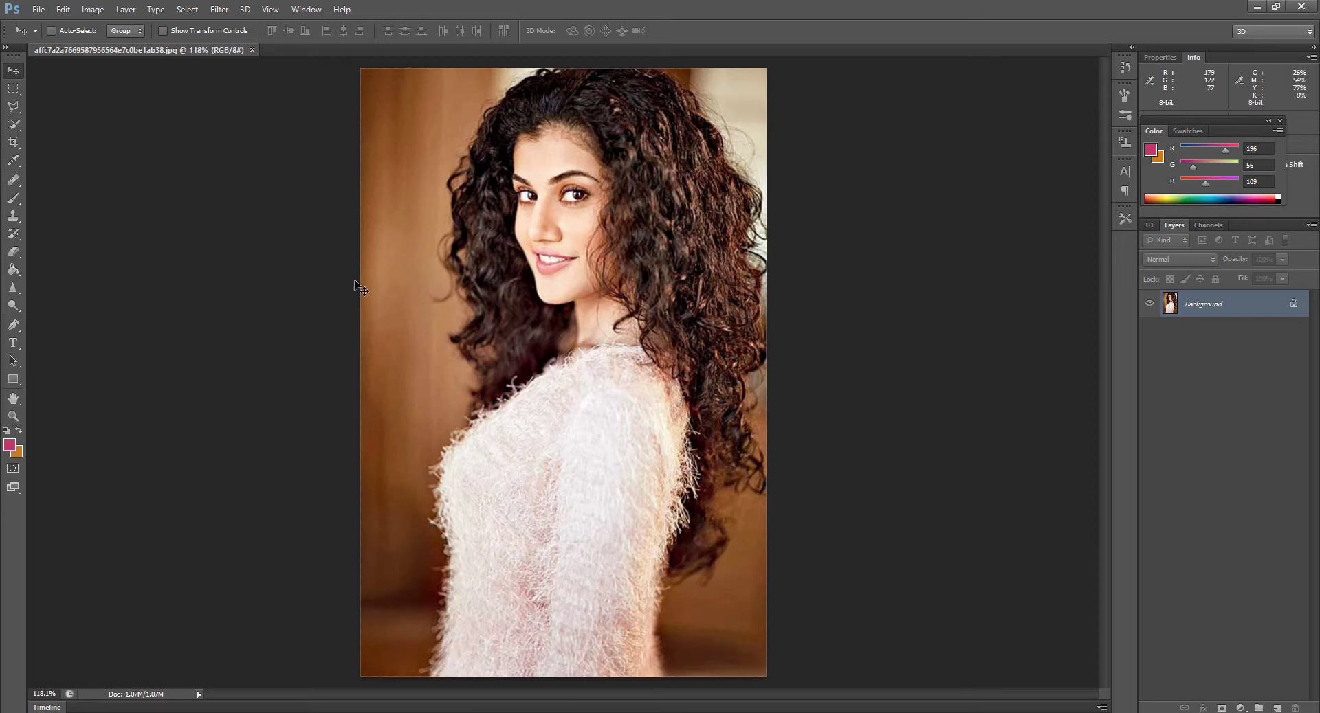
Select the woman's hair, face and sweater with the Quick Selection tool, extending the selection over the hair on the right.
{"action": "left_click", "coordinate": [14, 126]}
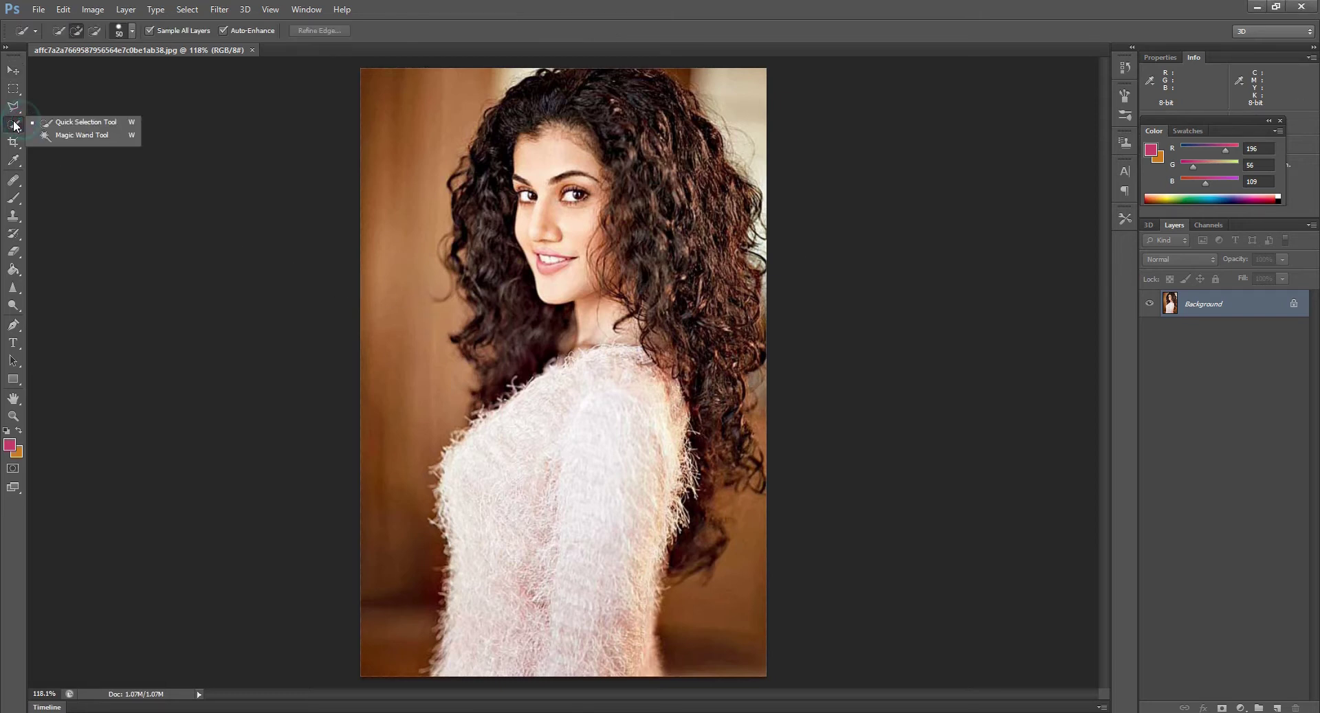
{"action": "left_click", "coordinate": [61, 125]}
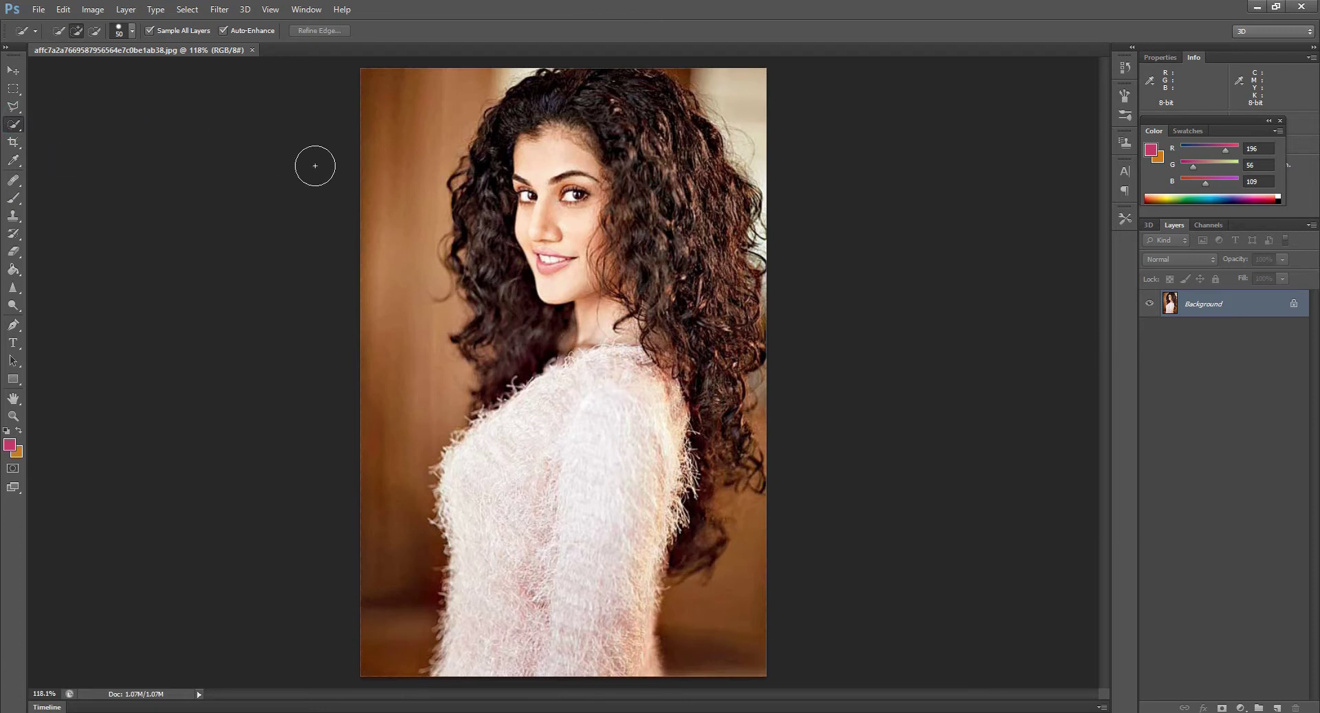
{"action": "mouse_move", "coordinate": [512, 259]}
{"action": "left_mouse_down"}
{"action": "mouse_move", "coordinate": [520, 168]}
{"action": "mouse_move", "coordinate": [547, 116]}
{"action": "mouse_move", "coordinate": [632, 139]}
{"action": "mouse_move", "coordinate": [664, 171]}
{"action": "mouse_move", "coordinate": [641, 302]}
{"action": "mouse_move", "coordinate": [580, 405]}
{"action": "mouse_move", "coordinate": [548, 297]}
{"action": "mouse_move", "coordinate": [535, 302]}
{"action": "mouse_move", "coordinate": [485, 499]}
{"action": "mouse_move", "coordinate": [522, 524]}
{"action": "left_mouse_up"}
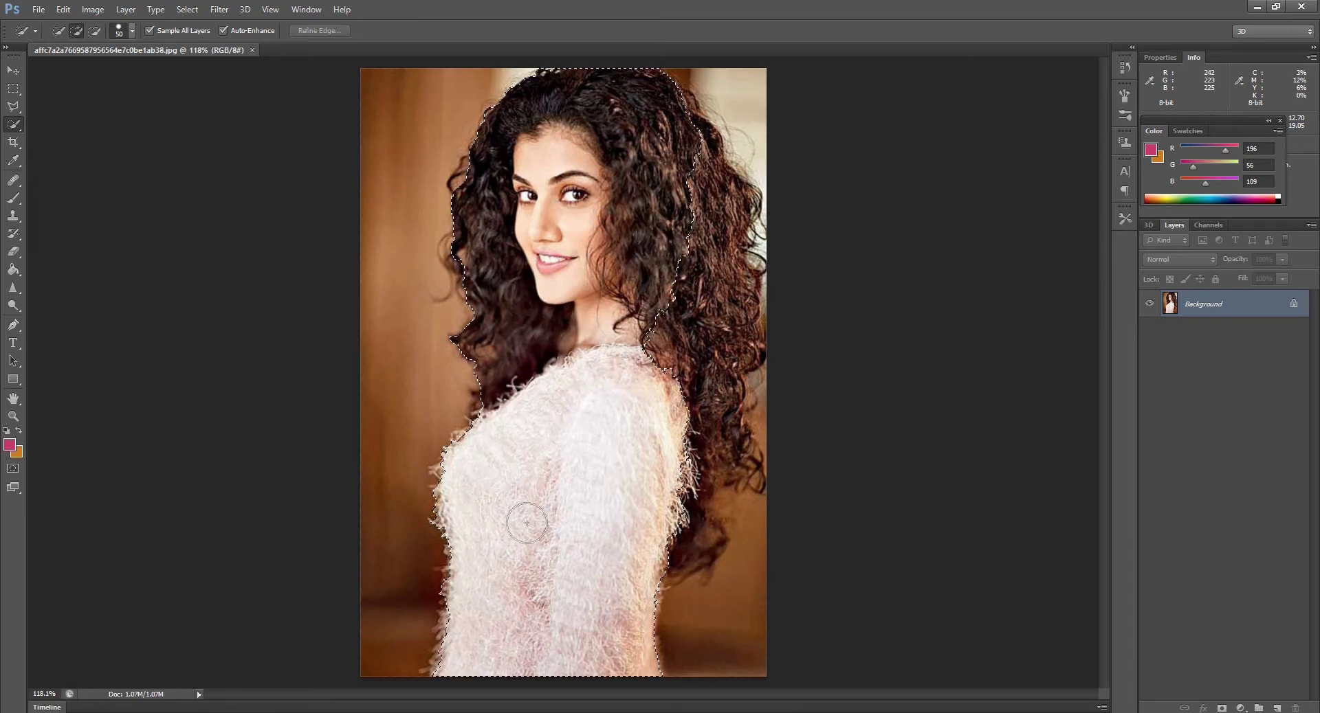
{"action": "mouse_move", "coordinate": [662, 392]}
{"action": "left_mouse_down"}
{"action": "mouse_move", "coordinate": [688, 419]}
{"action": "mouse_move", "coordinate": [674, 489]}
{"action": "mouse_move", "coordinate": [714, 342]}
{"action": "mouse_move", "coordinate": [701, 184]}
{"action": "left_mouse_up"}
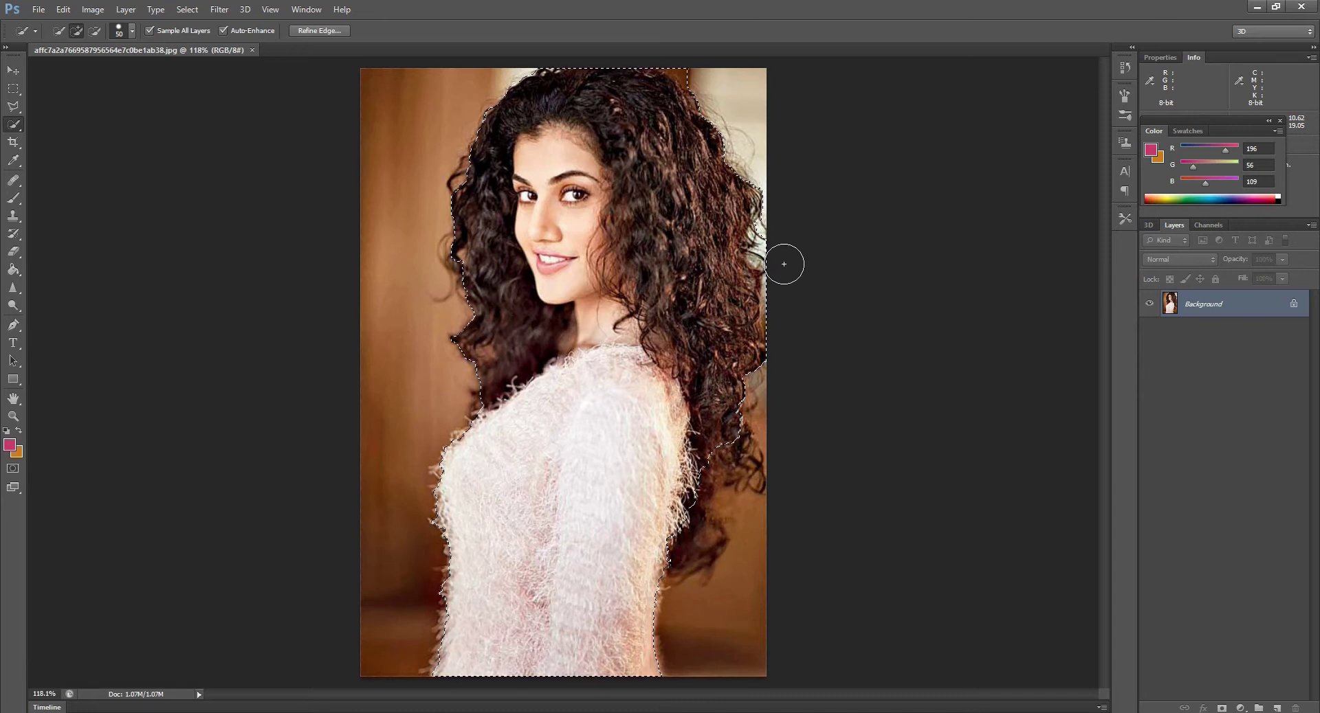
Subtract the stray background areas from the selection along the top, right and left edges of the hair.
{"action": "key", "text": "alt"}
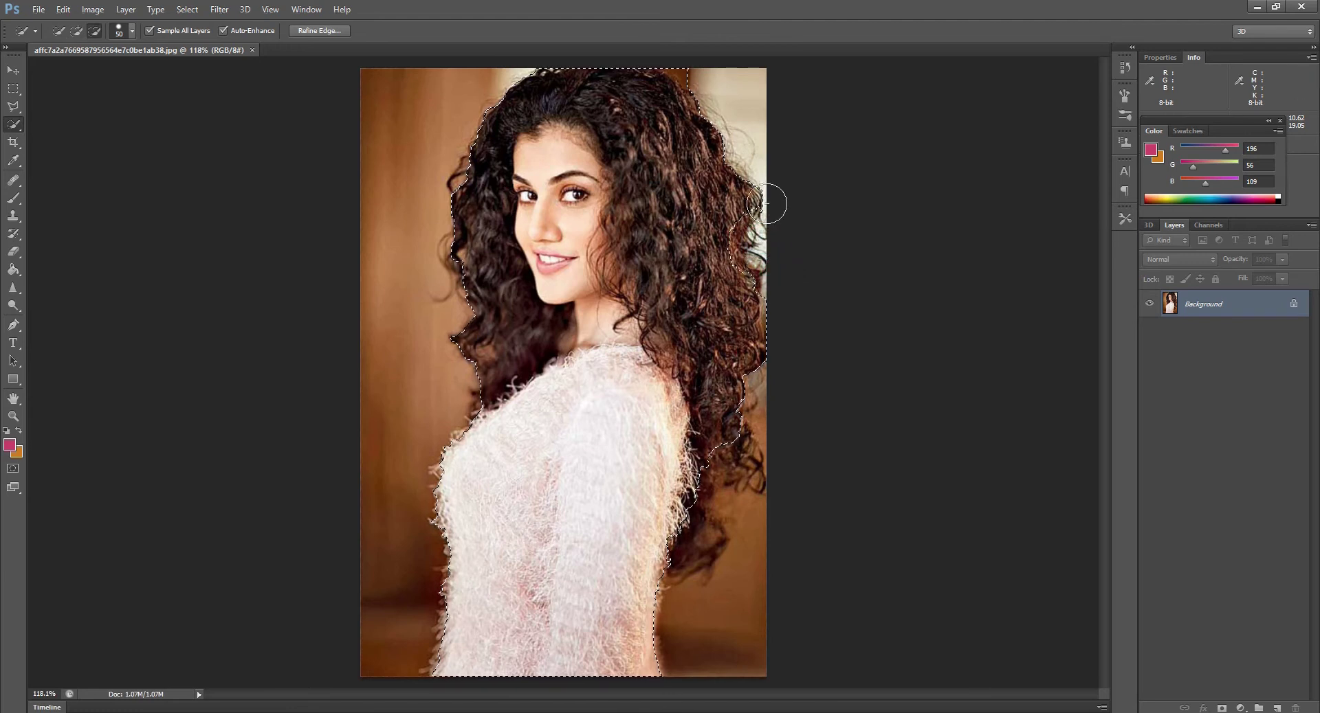
{"action": "mouse_move", "coordinate": [758, 166]}
{"action": "left_mouse_down"}
{"action": "mouse_move", "coordinate": [723, 109]}
{"action": "mouse_move", "coordinate": [651, 68]}
{"action": "left_mouse_up"}
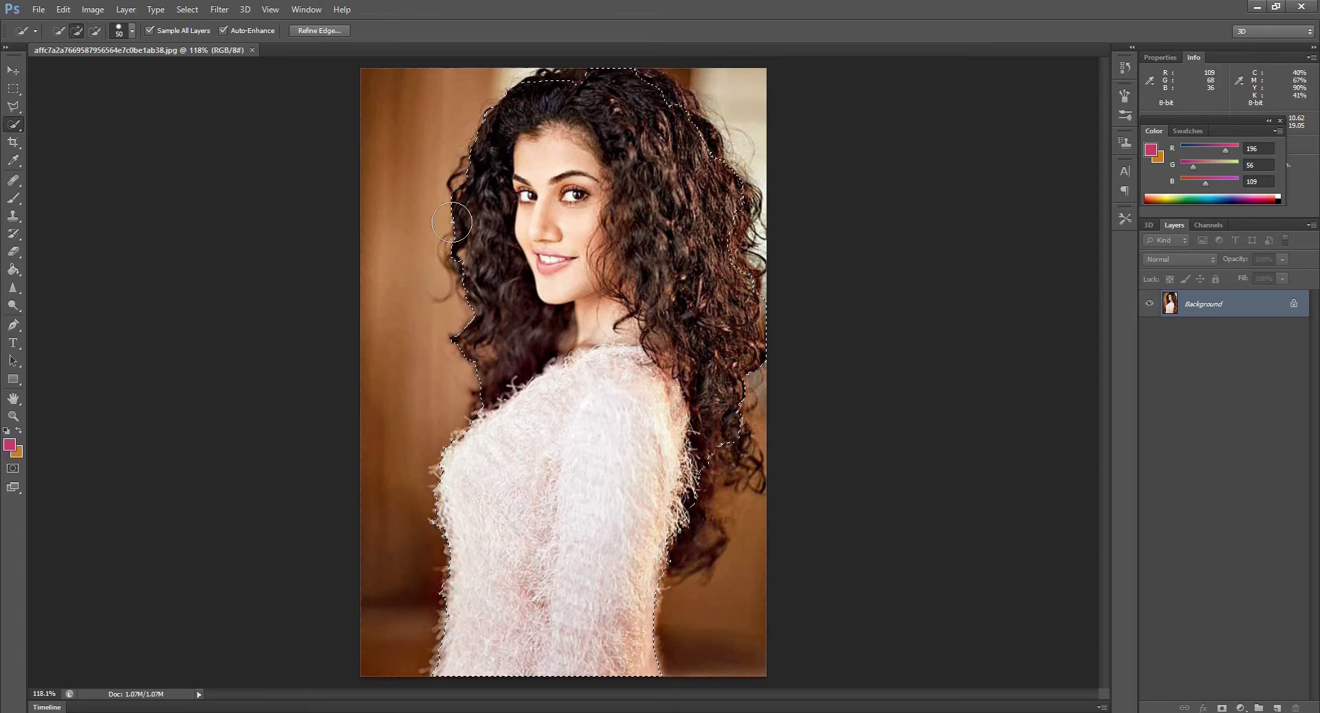
{"action": "key", "text": "alt"}
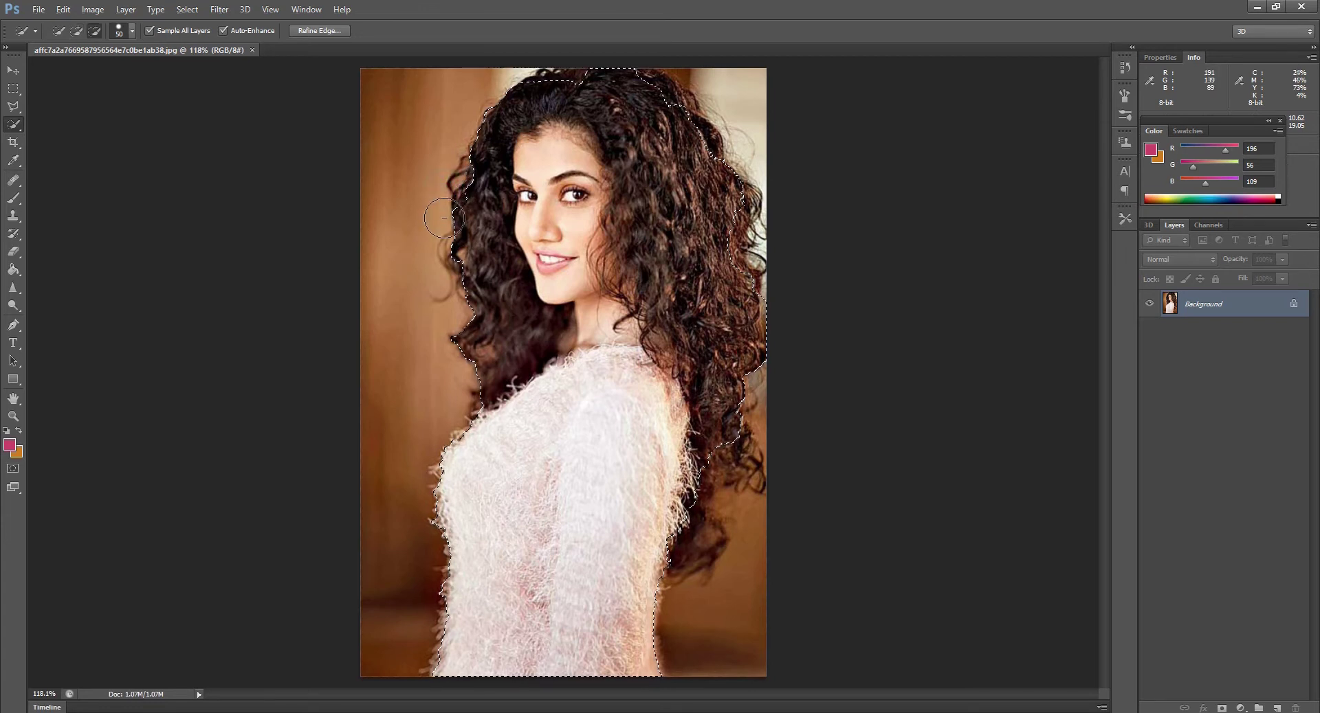
{"action": "left_click_drag", "start_coordinate": [445, 220], "coordinate": [444, 344]}
{"action": "left_click", "coordinate": [470, 354]}
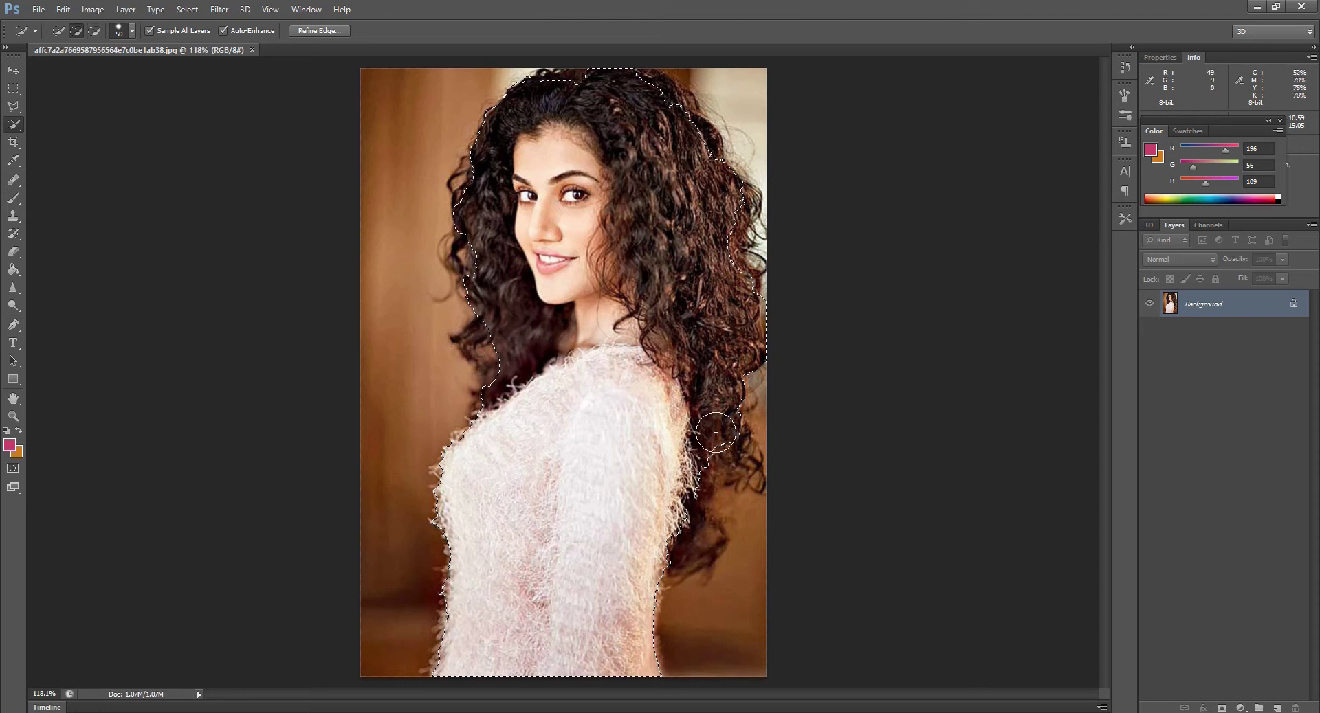
{"action": "key", "text": "alt"}
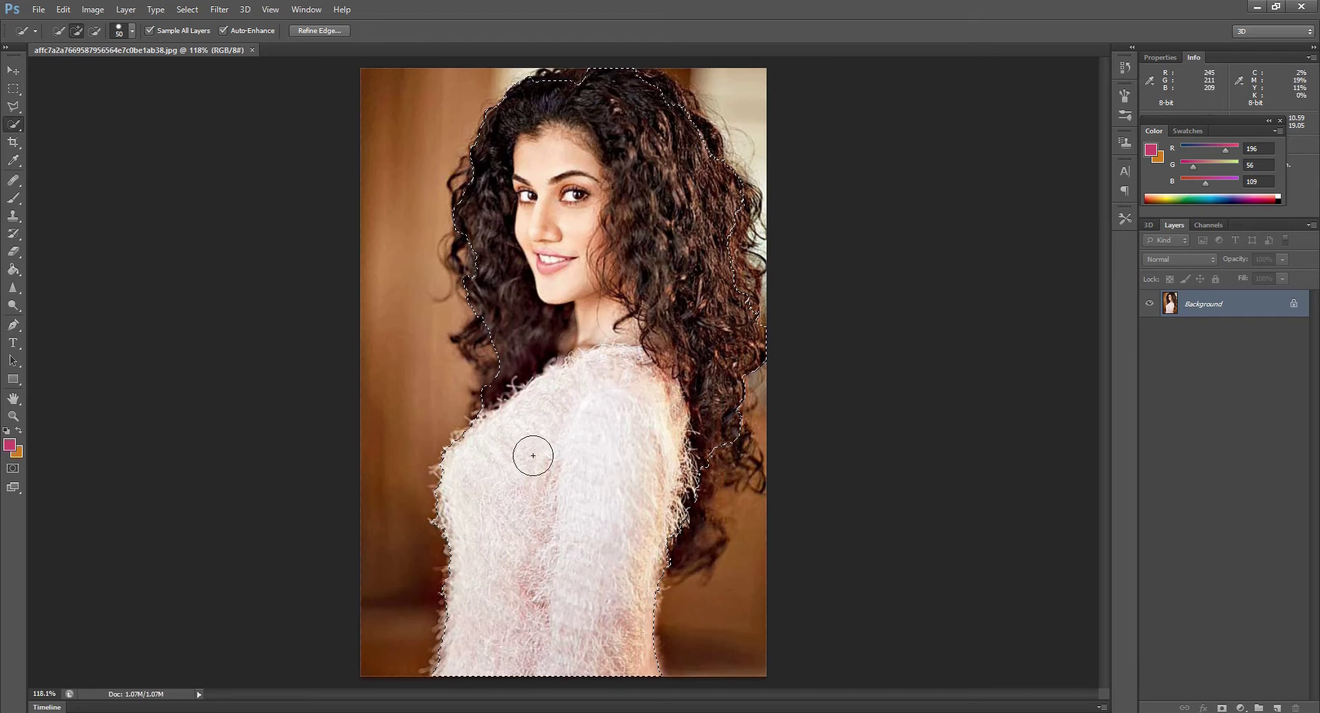
Open Refine Edge for the selection, compare the Marching Ants, Overlay and On Black views, and settle on On White.
{"action": "left_click", "coordinate": [319, 30]}
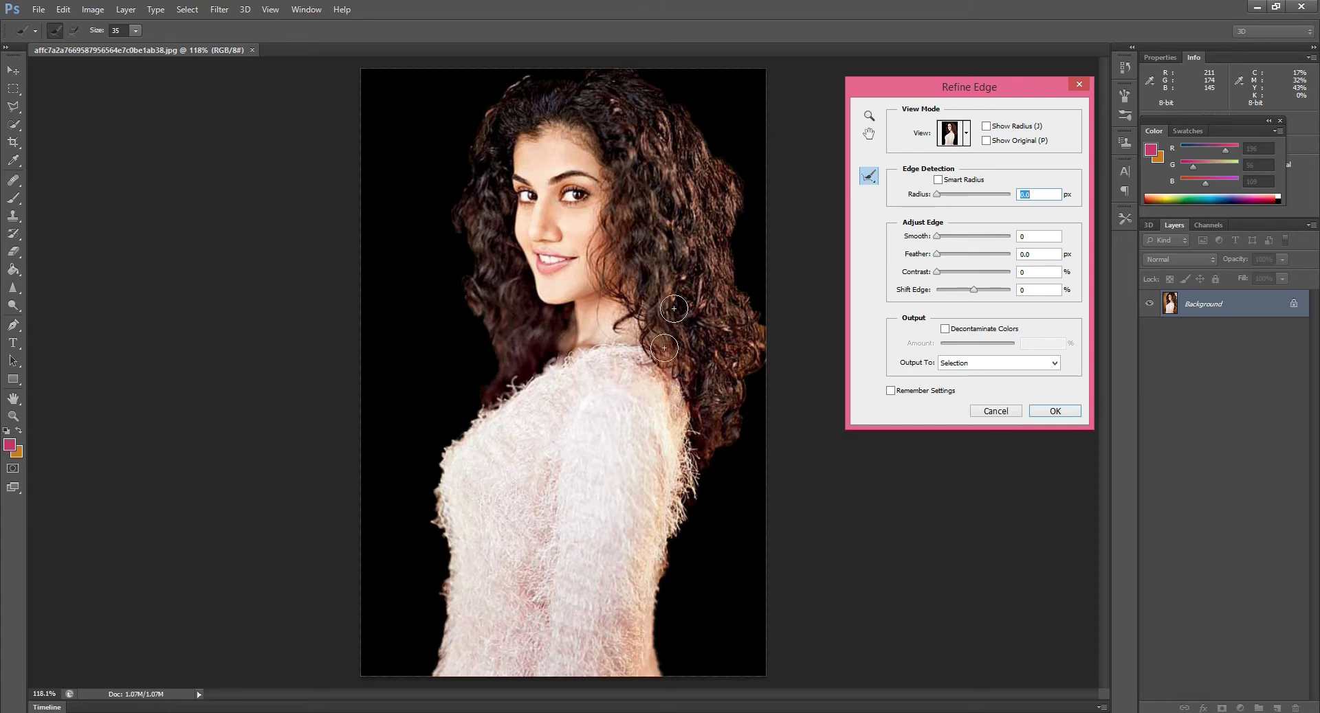
{"action": "left_click", "coordinate": [966, 136]}
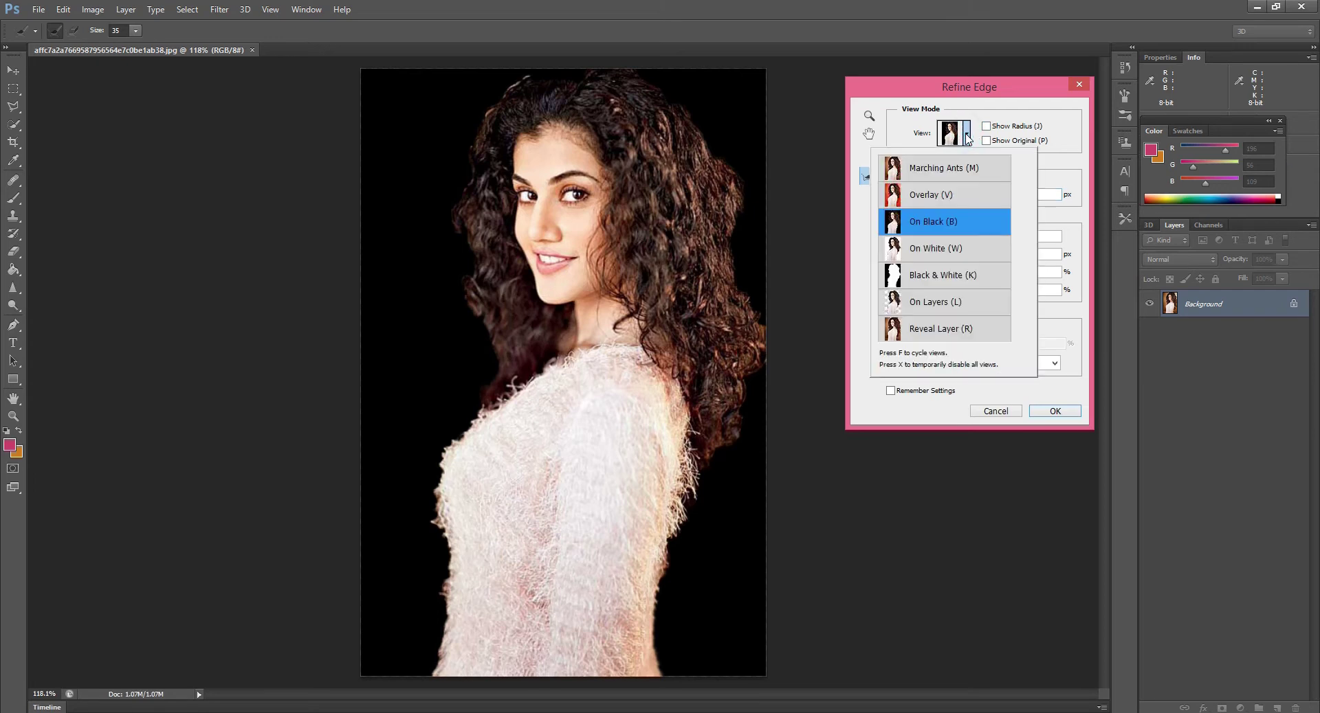
{"action": "left_click", "coordinate": [918, 173]}
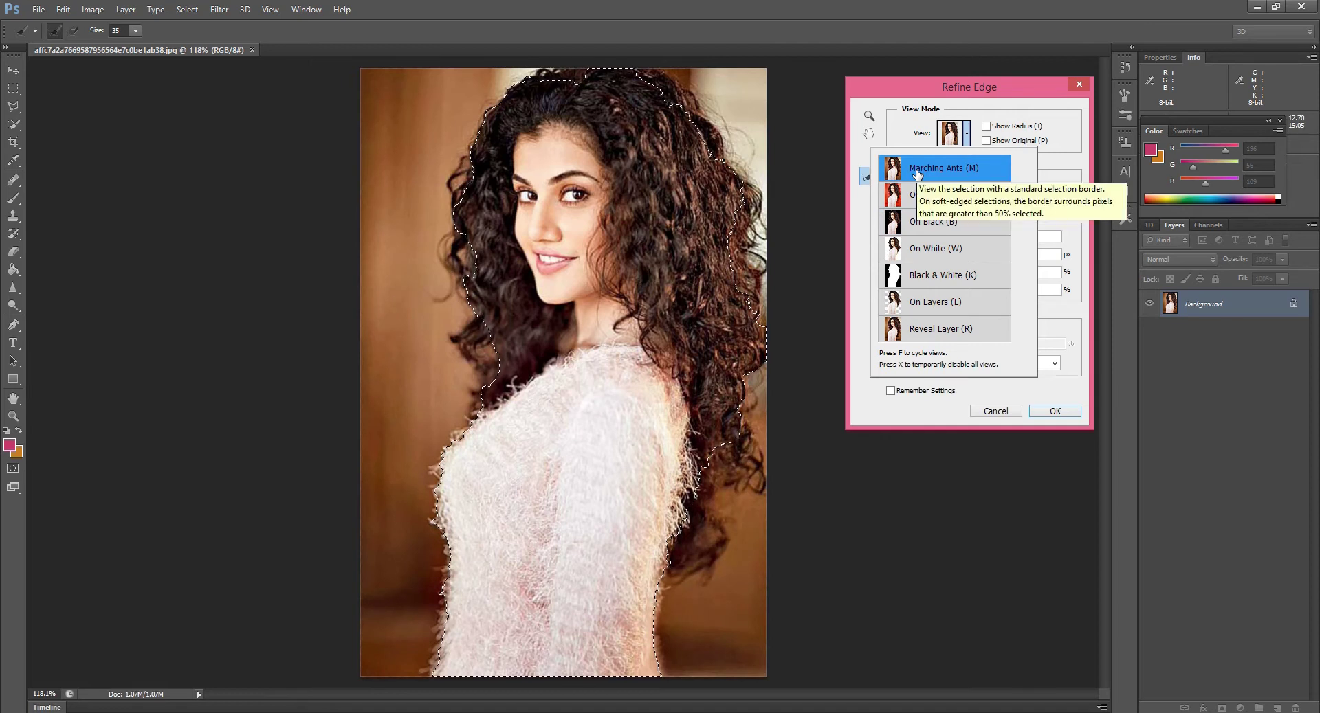
{"action": "left_click", "coordinate": [934, 198]}
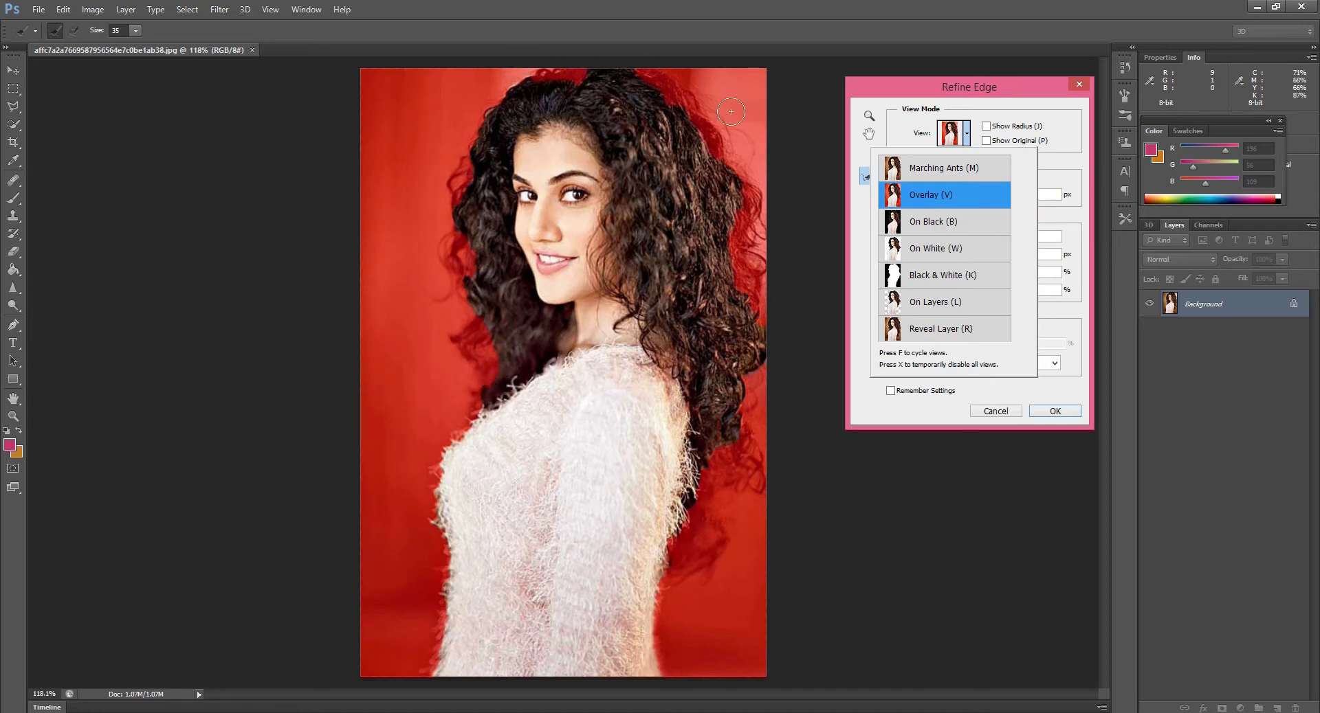
{"action": "left_click", "coordinate": [931, 223]}
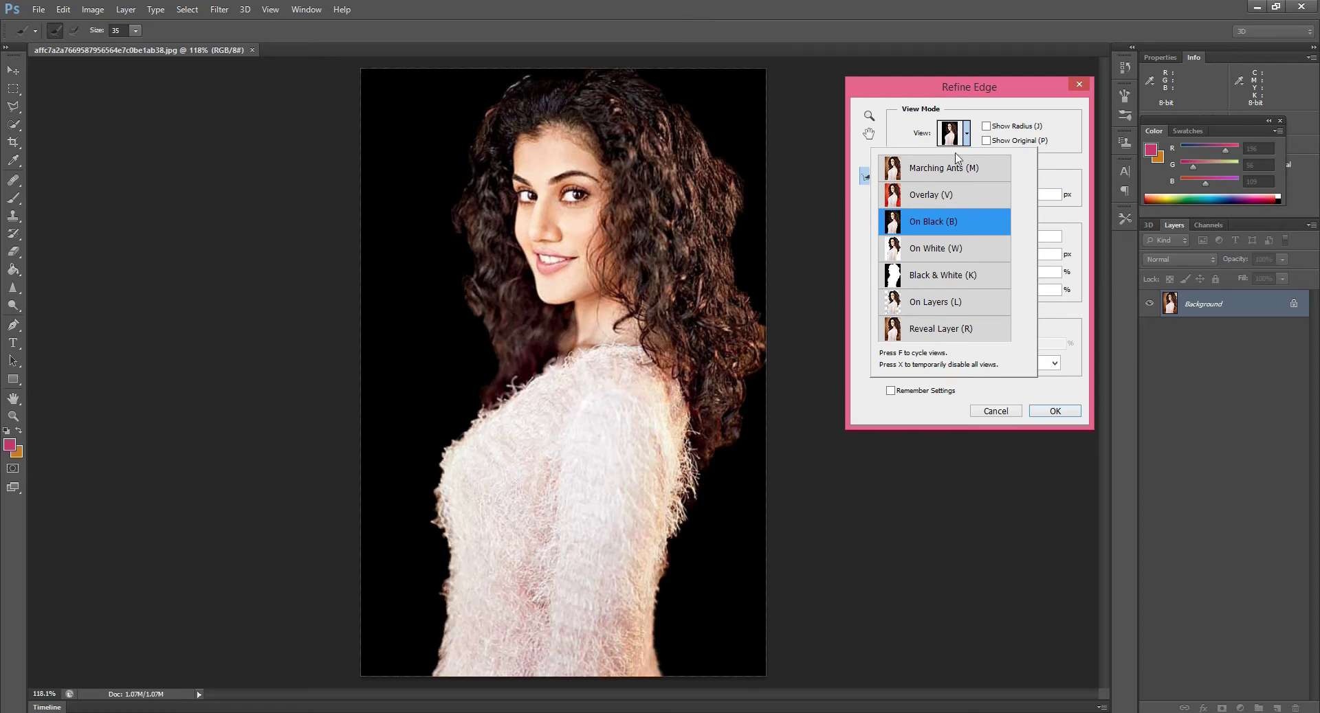
{"action": "left_click", "coordinate": [931, 249]}
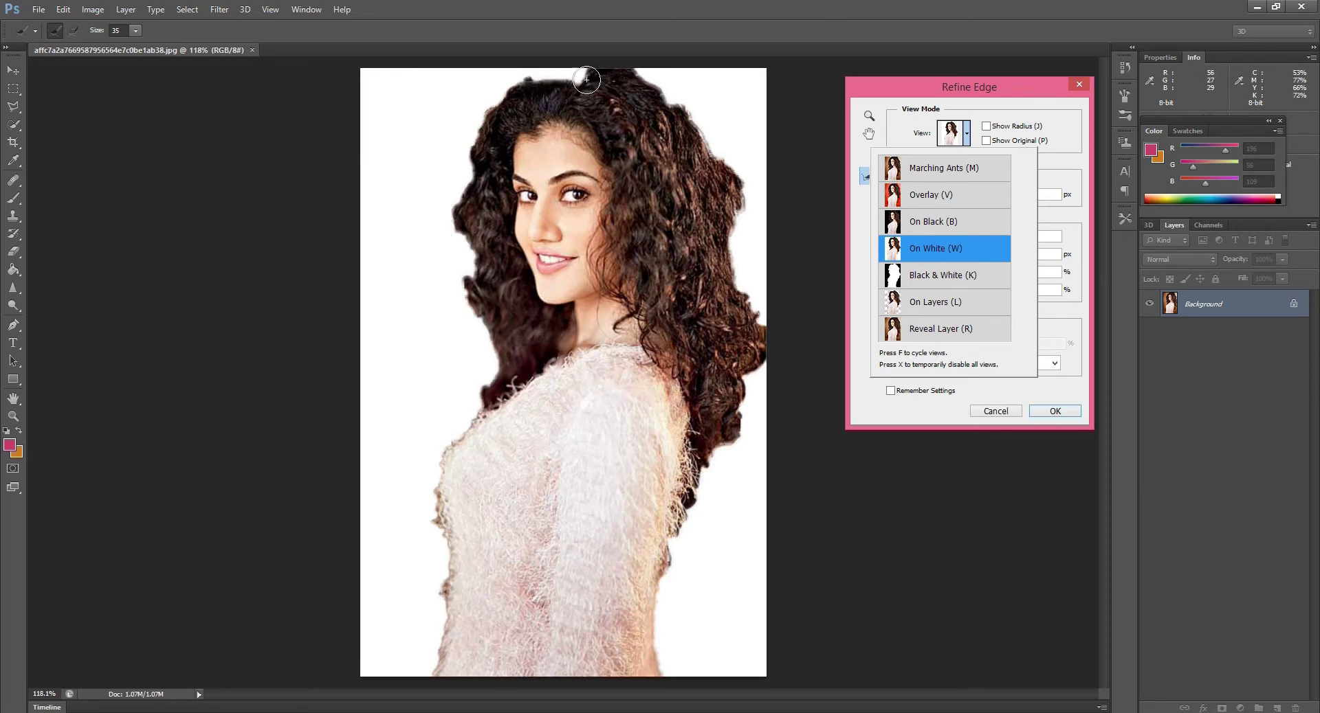
{"action": "mouse_move", "coordinate": [611, 74]}
{"action": "left_mouse_down"}
{"action": "mouse_move", "coordinate": [690, 110]}
{"action": "mouse_move", "coordinate": [724, 155]}
{"action": "mouse_move", "coordinate": [725, 206]}
{"action": "mouse_move", "coordinate": [705, 162]}
{"action": "mouse_move", "coordinate": [710, 339]}
{"action": "left_mouse_up"}
{"action": "left_click", "coordinate": [451, 483]}
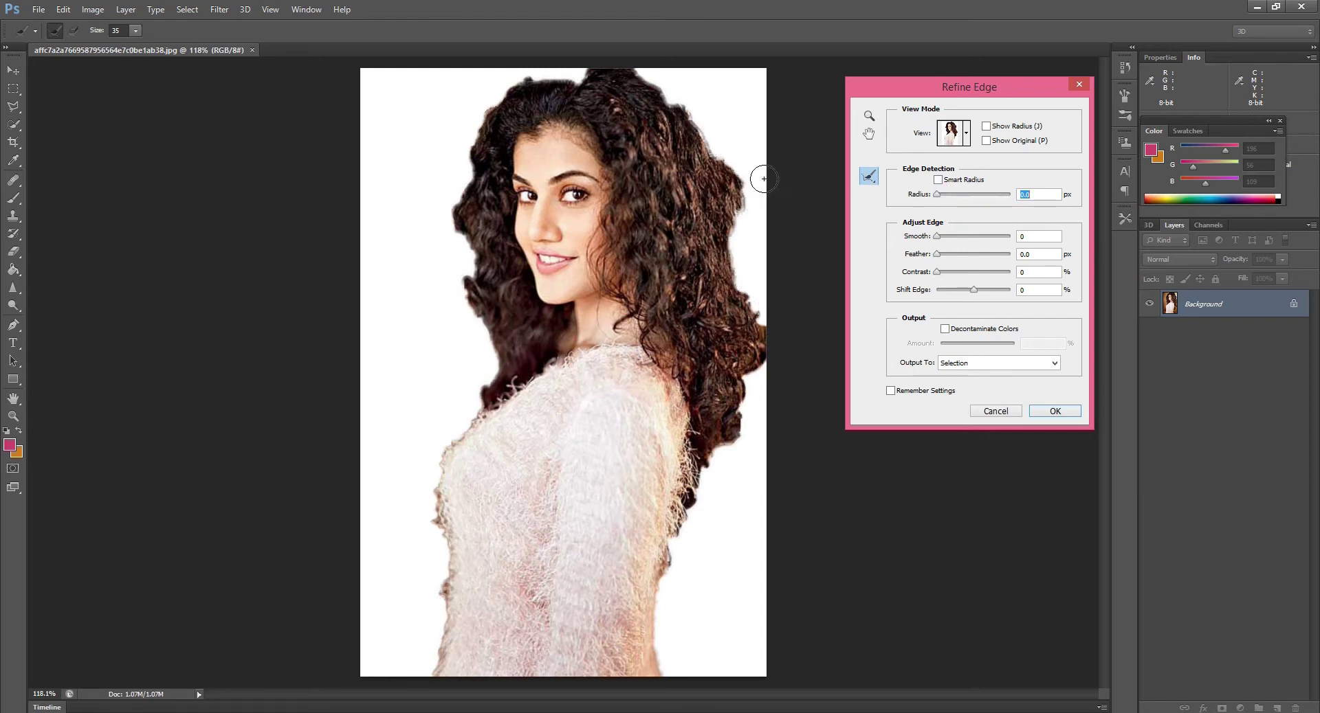
Set the edge refinement to Radius 0.5 px, Smooth 2, Feather 0.5 px and Contrast 1%.
{"action": "left_click_drag", "start_coordinate": [935, 194], "coordinate": [938, 195]}
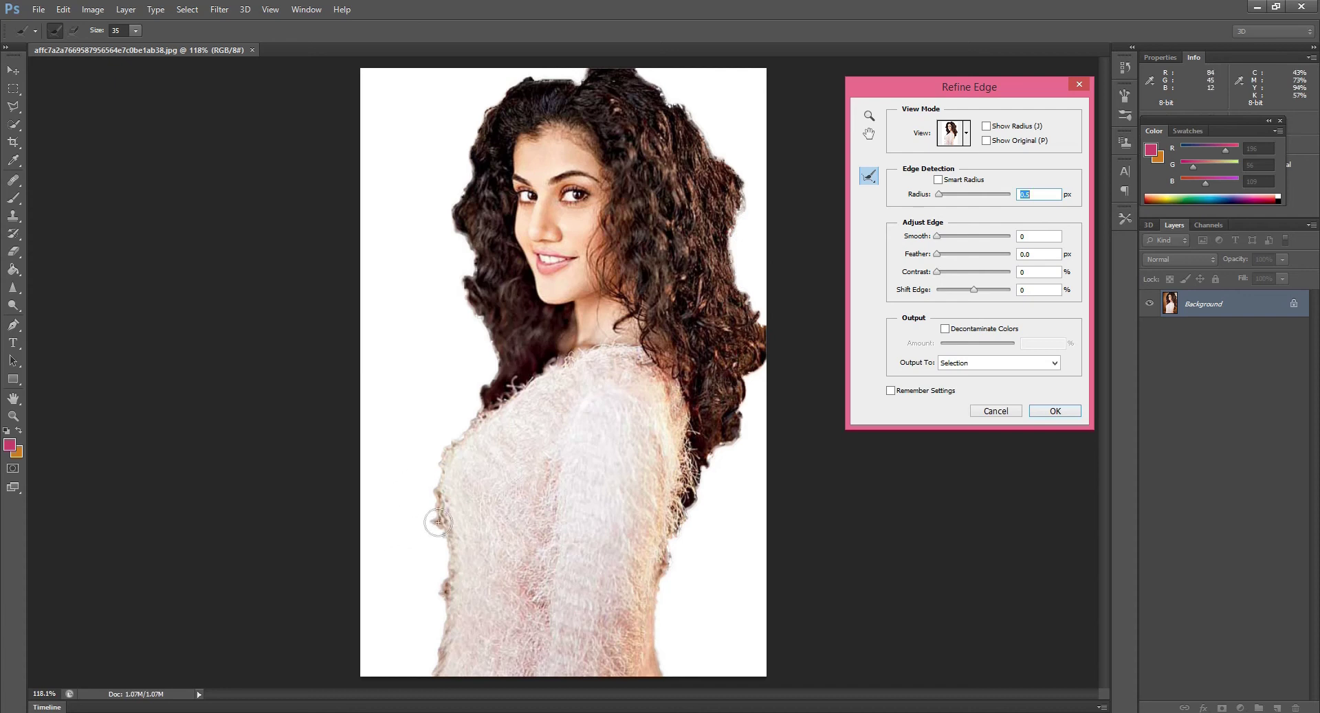
{"action": "left_click", "coordinate": [938, 237]}
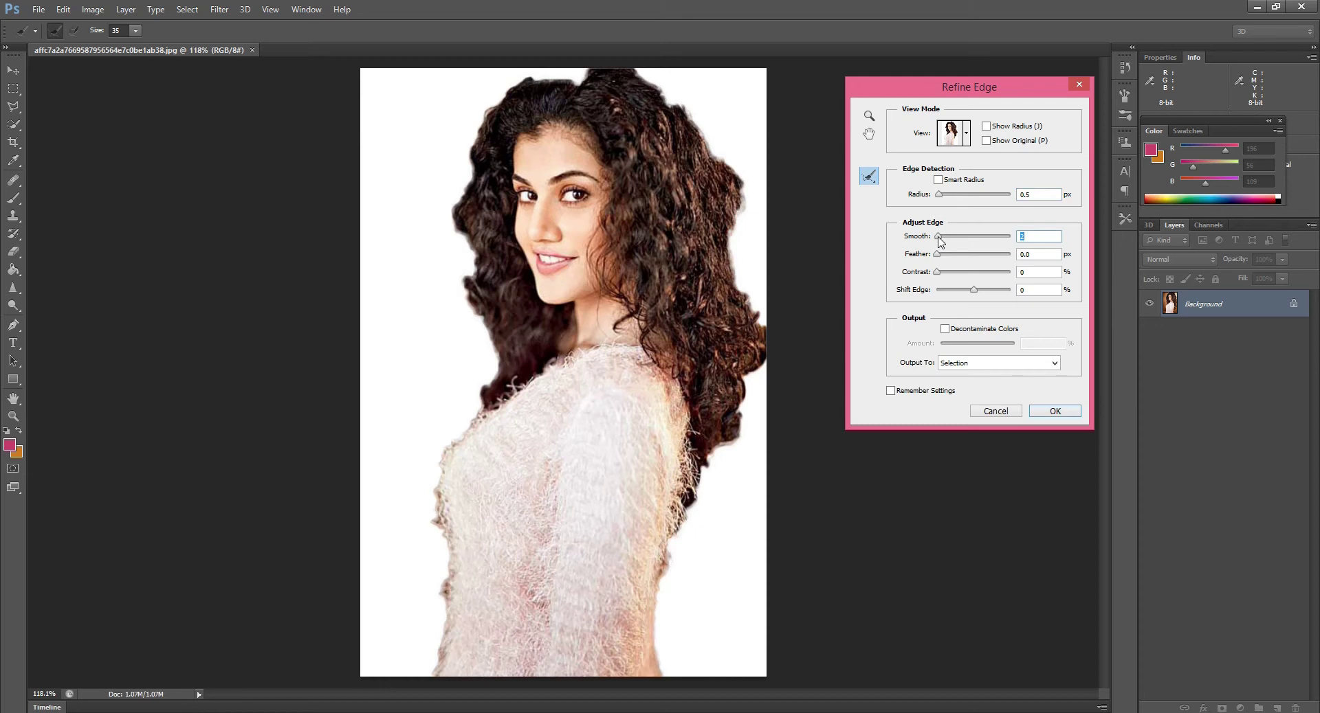
{"action": "left_click", "coordinate": [938, 254]}
{"action": "left_click", "coordinate": [940, 273]}
{"action": "double_click", "coordinate": [1023, 272]}
Preview the cutout in the On Black view and inspect the sweater's left edge up close.
{"action": "left_click", "coordinate": [966, 138]}
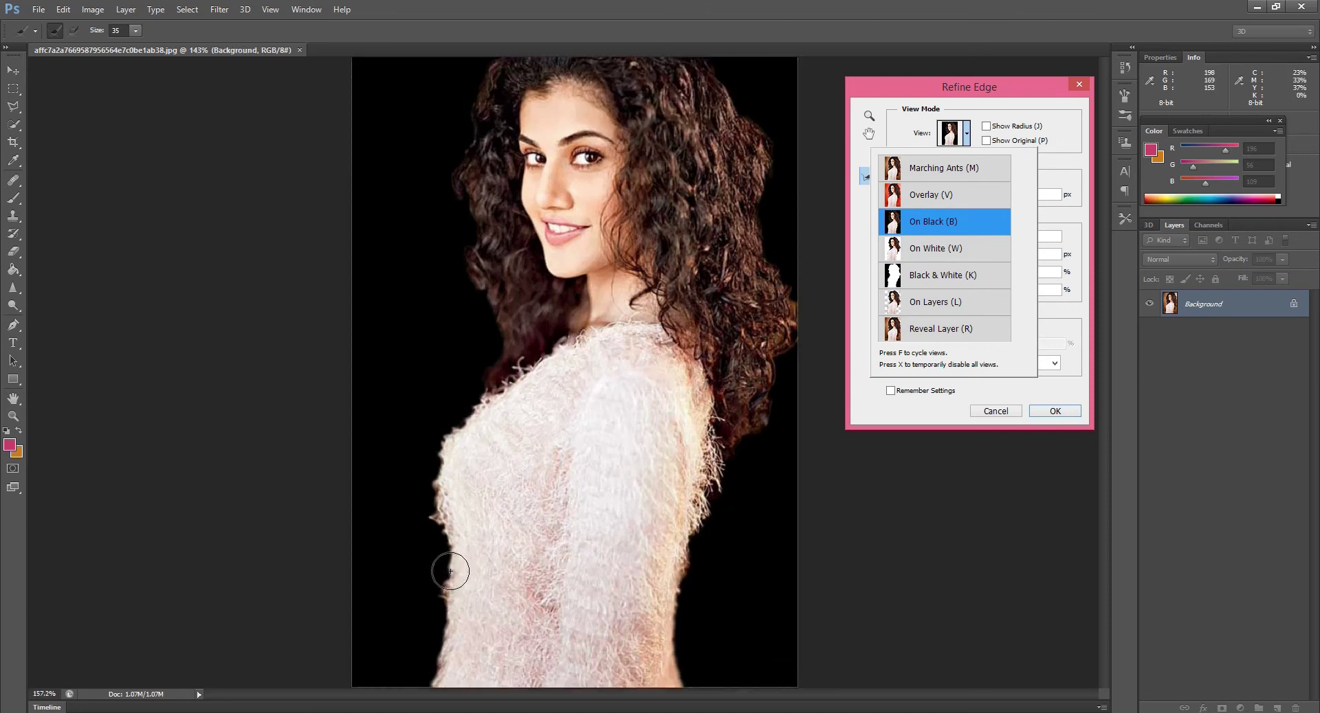
{"action": "scroll", "coordinate": [440, 570], "scroll_direction": "up", "scroll_amount": 5}
{"action": "scroll", "coordinate": [443, 481], "scroll_direction": "up", "scroll_amount": 3}
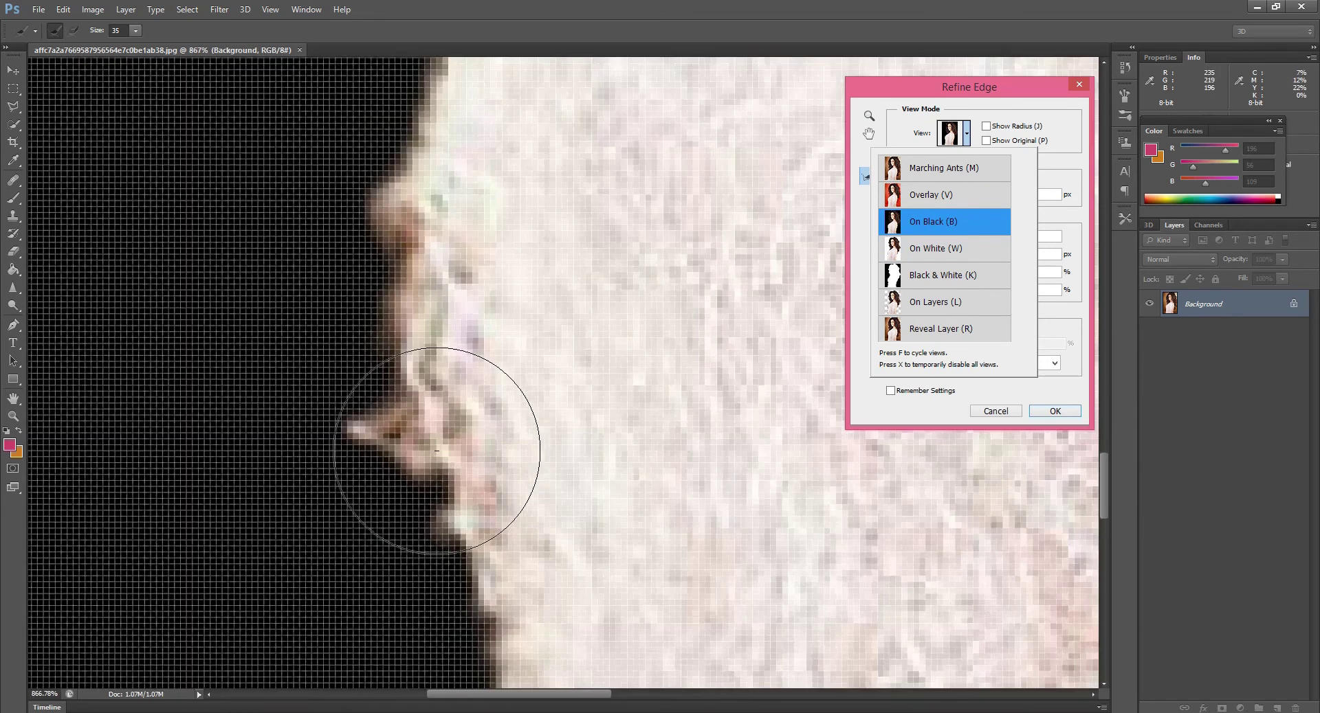
{"action": "scroll", "coordinate": [440, 457], "scroll_direction": "down", "scroll_amount": 4}
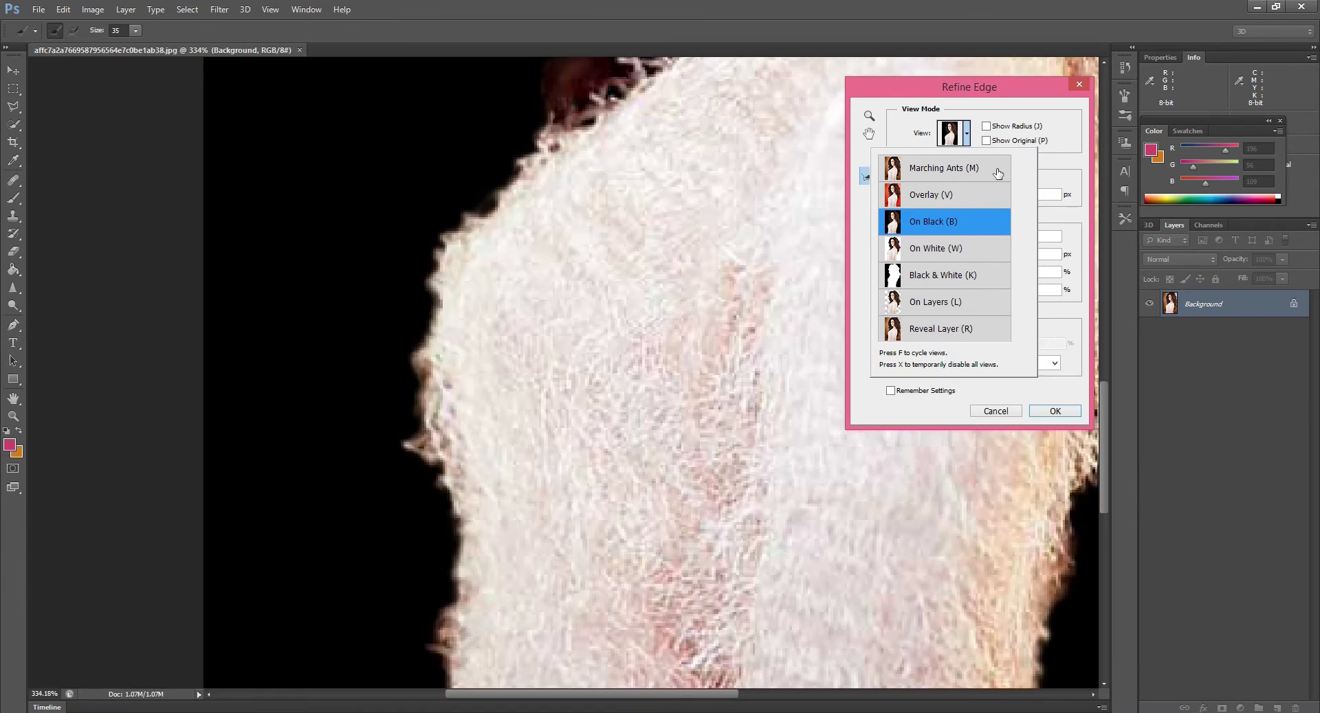
{"action": "left_click", "coordinate": [980, 140]}
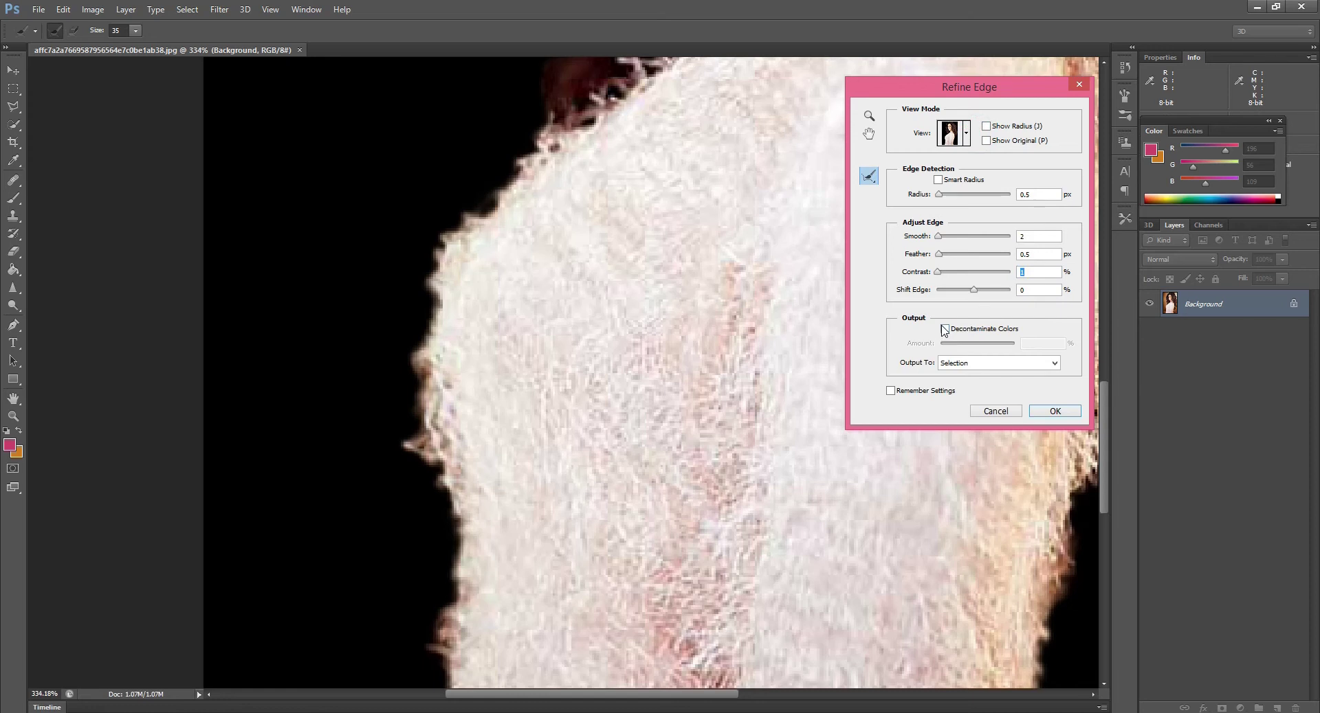
Enable Decontaminate Colors for the refined edge and check the cutout against black.
{"action": "left_click", "coordinate": [945, 330]}
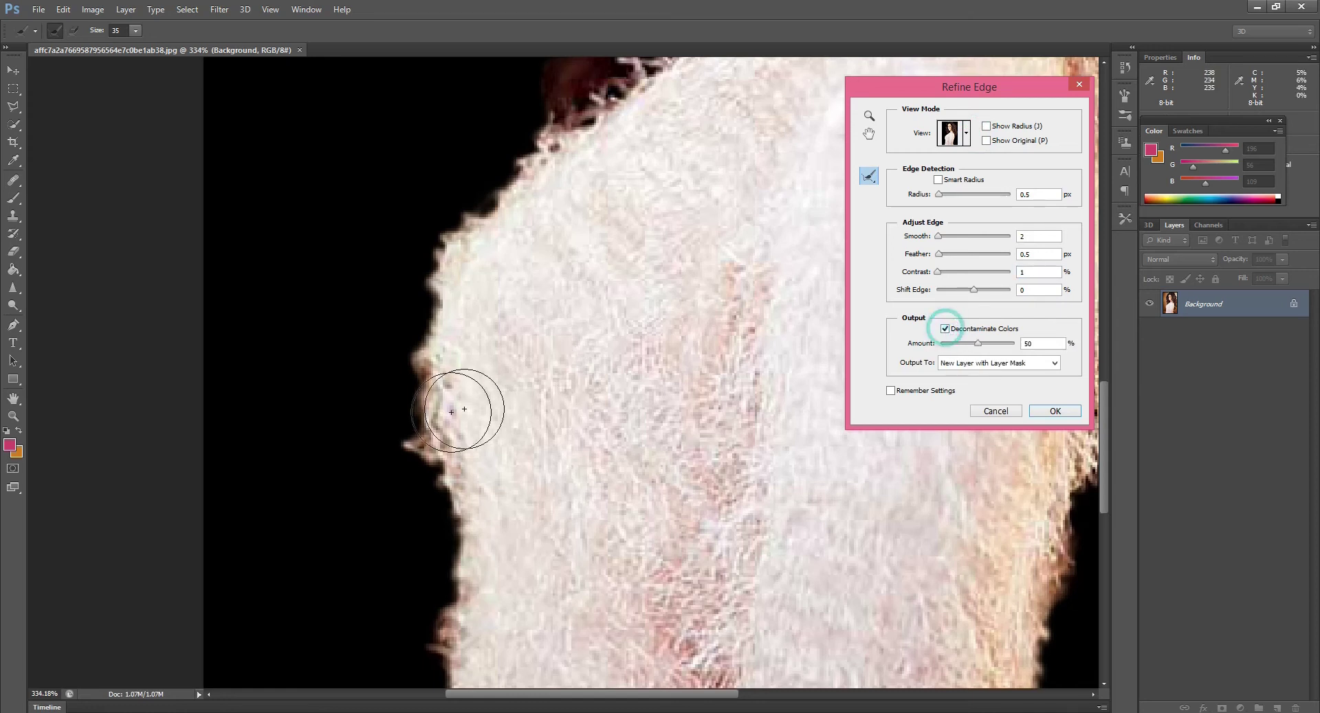
{"action": "key", "text": "alt"}
{"action": "scroll", "coordinate": [565, 344], "scroll_direction": "down", "scroll_amount": 10}
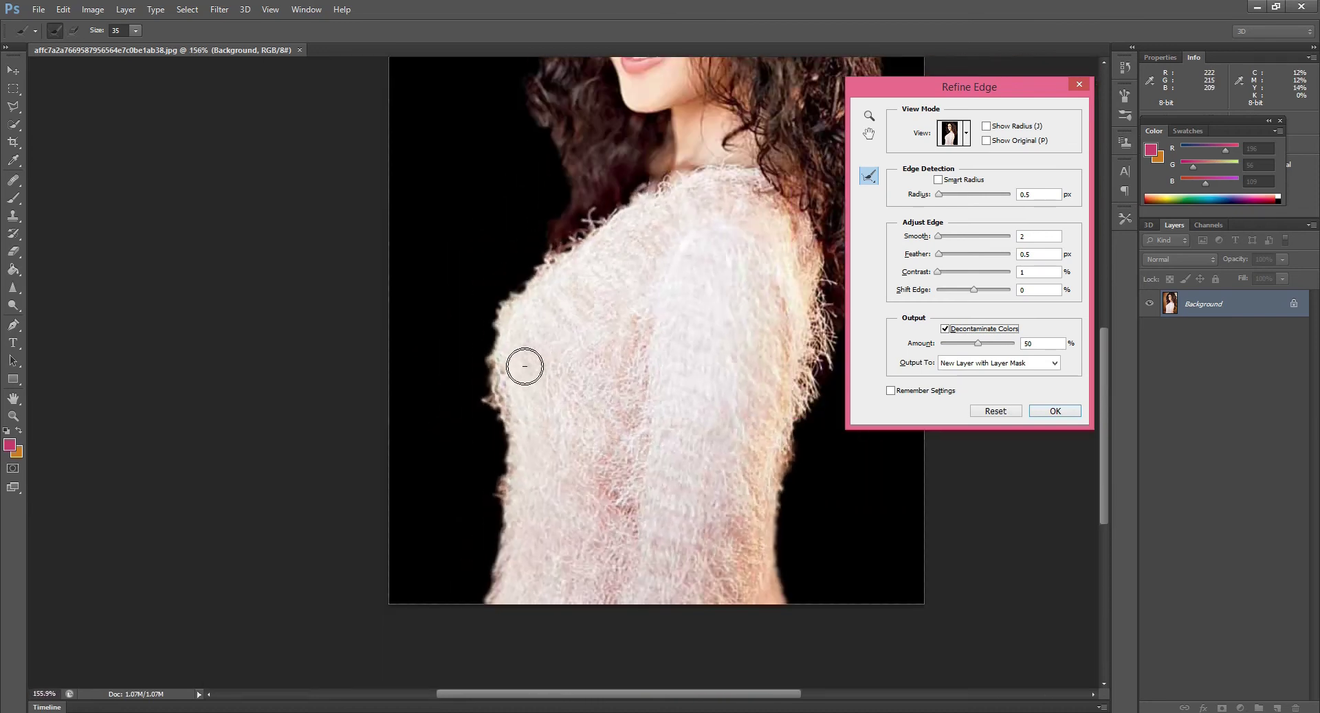
{"action": "scroll", "coordinate": [580, 126], "scroll_direction": "up", "scroll_amount": 3}
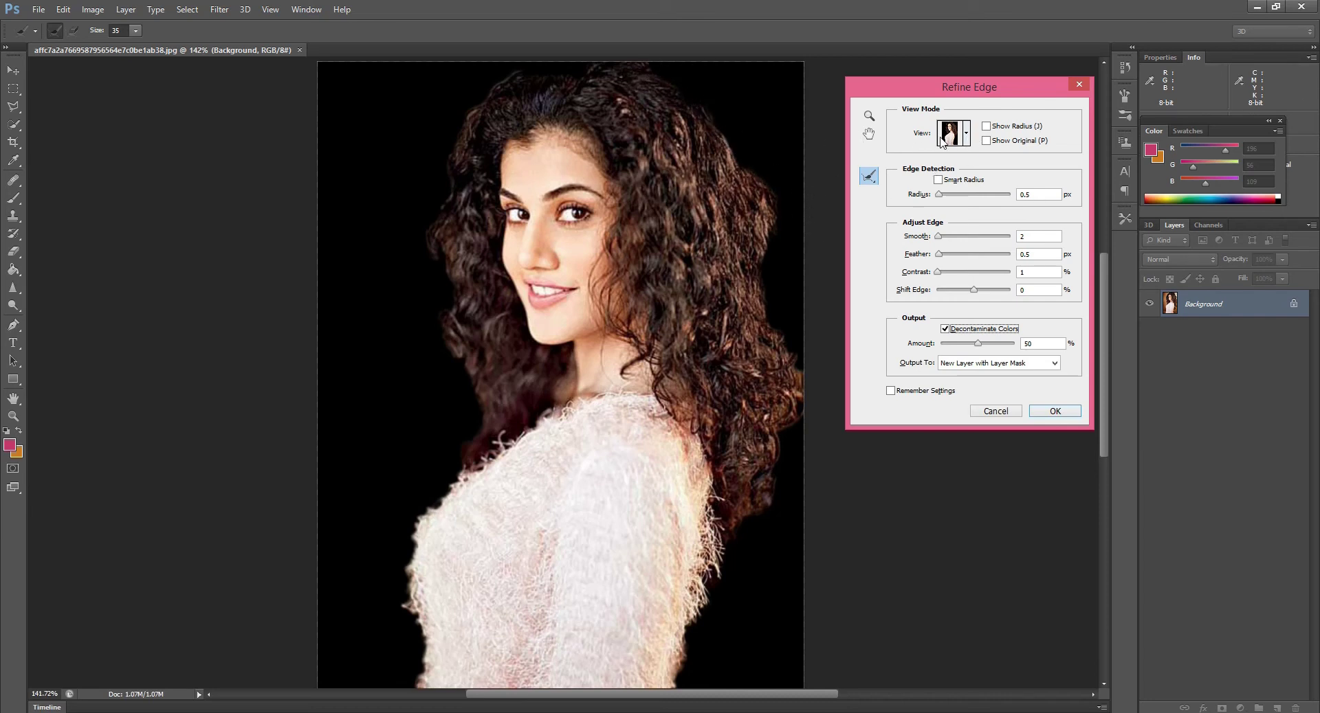
Preview the cutout On White and paint with the Refine Radius Tool along the hair's top and right edges down to the lowest curls.
{"action": "left_click", "coordinate": [966, 134]}
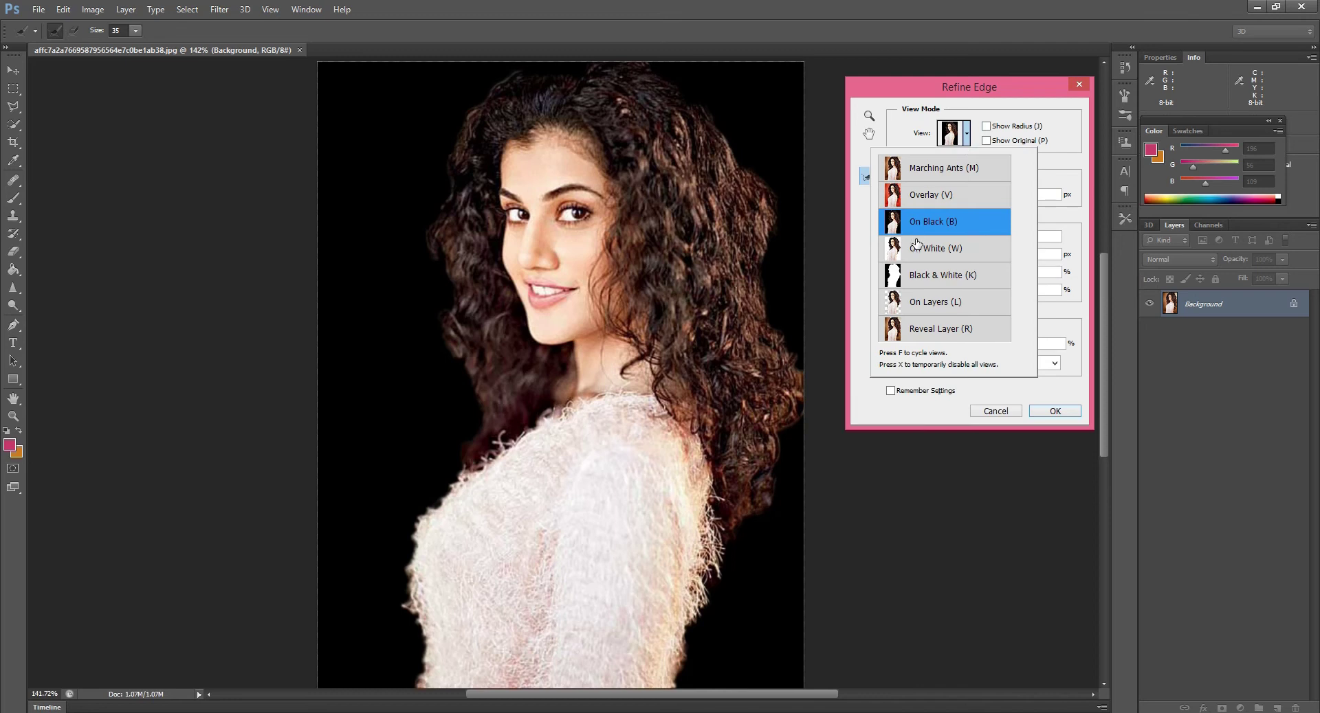
{"action": "left_click", "coordinate": [916, 247]}
{"action": "mouse_move", "coordinate": [574, 71]}
{"action": "left_mouse_down"}
{"action": "mouse_move", "coordinate": [545, 64]}
{"action": "mouse_move", "coordinate": [554, 70]}
{"action": "left_mouse_up"}
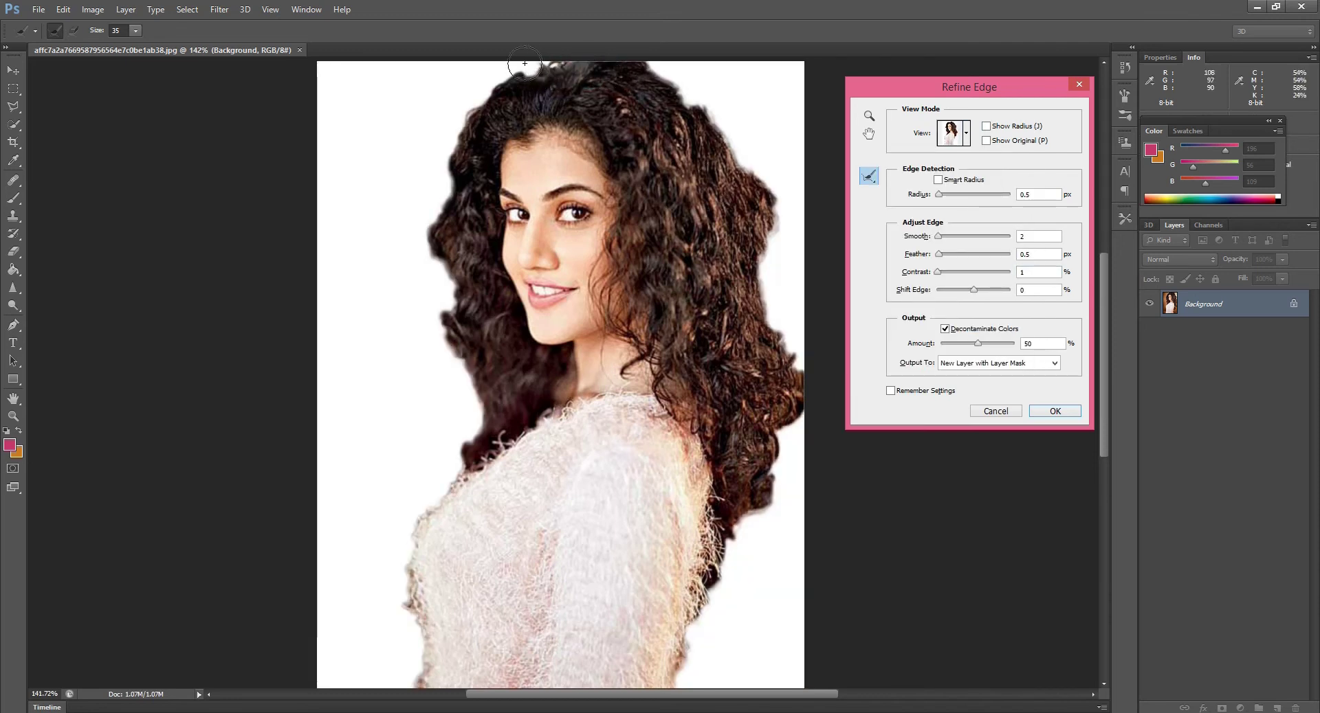
{"action": "left_click", "coordinate": [868, 180]}
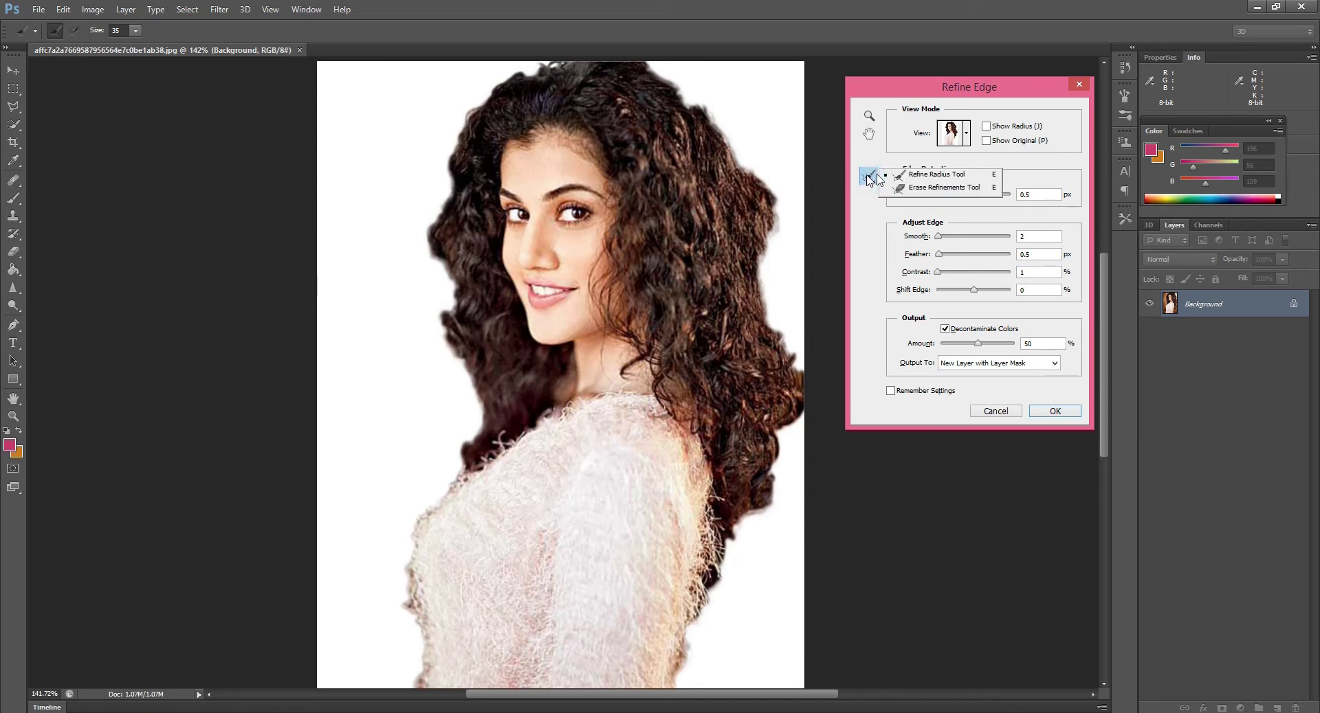
{"action": "left_click", "coordinate": [914, 167]}
{"action": "mouse_move", "coordinate": [627, 64]}
{"action": "left_mouse_down"}
{"action": "mouse_move", "coordinate": [676, 81]}
{"action": "mouse_move", "coordinate": [693, 111]}
{"action": "mouse_move", "coordinate": [681, 75]}
{"action": "mouse_move", "coordinate": [716, 117]}
{"action": "mouse_move", "coordinate": [693, 75]}
{"action": "mouse_move", "coordinate": [740, 149]}
{"action": "left_mouse_up"}
{"action": "mouse_move", "coordinate": [680, 69]}
{"action": "left_mouse_down"}
{"action": "mouse_move", "coordinate": [718, 100]}
{"action": "mouse_move", "coordinate": [773, 227]}
{"action": "left_mouse_up"}
{"action": "left_click_drag", "start_coordinate": [739, 117], "coordinate": [776, 241]}
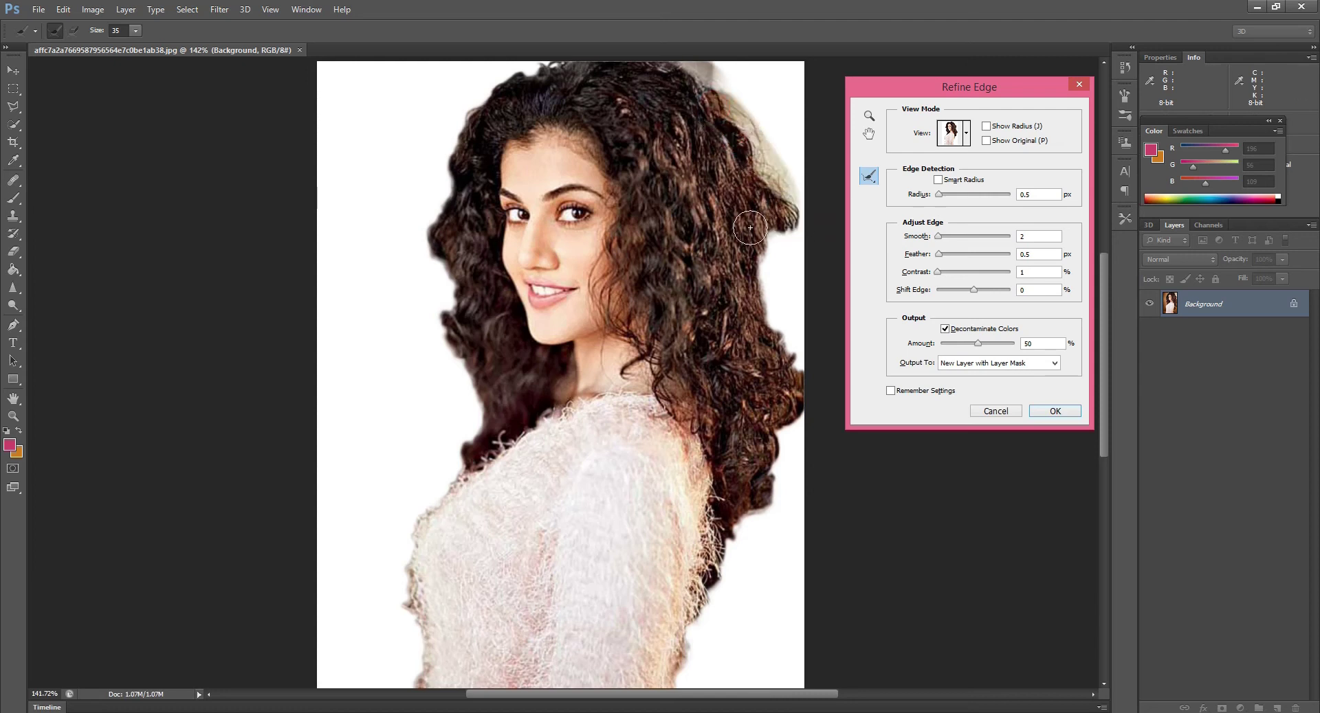
{"action": "left_click_drag", "start_coordinate": [763, 165], "coordinate": [769, 324]}
{"action": "mouse_move", "coordinate": [772, 192]}
{"action": "left_mouse_down"}
{"action": "mouse_move", "coordinate": [785, 342]}
{"action": "mouse_move", "coordinate": [776, 268]}
{"action": "mouse_move", "coordinate": [804, 360]}
{"action": "mouse_move", "coordinate": [740, 452]}
{"action": "mouse_move", "coordinate": [768, 430]}
{"action": "mouse_move", "coordinate": [782, 533]}
{"action": "mouse_move", "coordinate": [787, 426]}
{"action": "mouse_move", "coordinate": [770, 540]}
{"action": "left_mouse_up"}
{"action": "mouse_move", "coordinate": [756, 496]}
{"action": "left_mouse_down"}
{"action": "mouse_move", "coordinate": [765, 583]}
{"action": "mouse_move", "coordinate": [758, 538]}
{"action": "mouse_move", "coordinate": [761, 558]}
{"action": "mouse_move", "coordinate": [724, 513]}
{"action": "mouse_move", "coordinate": [719, 660]}
{"action": "left_mouse_up"}
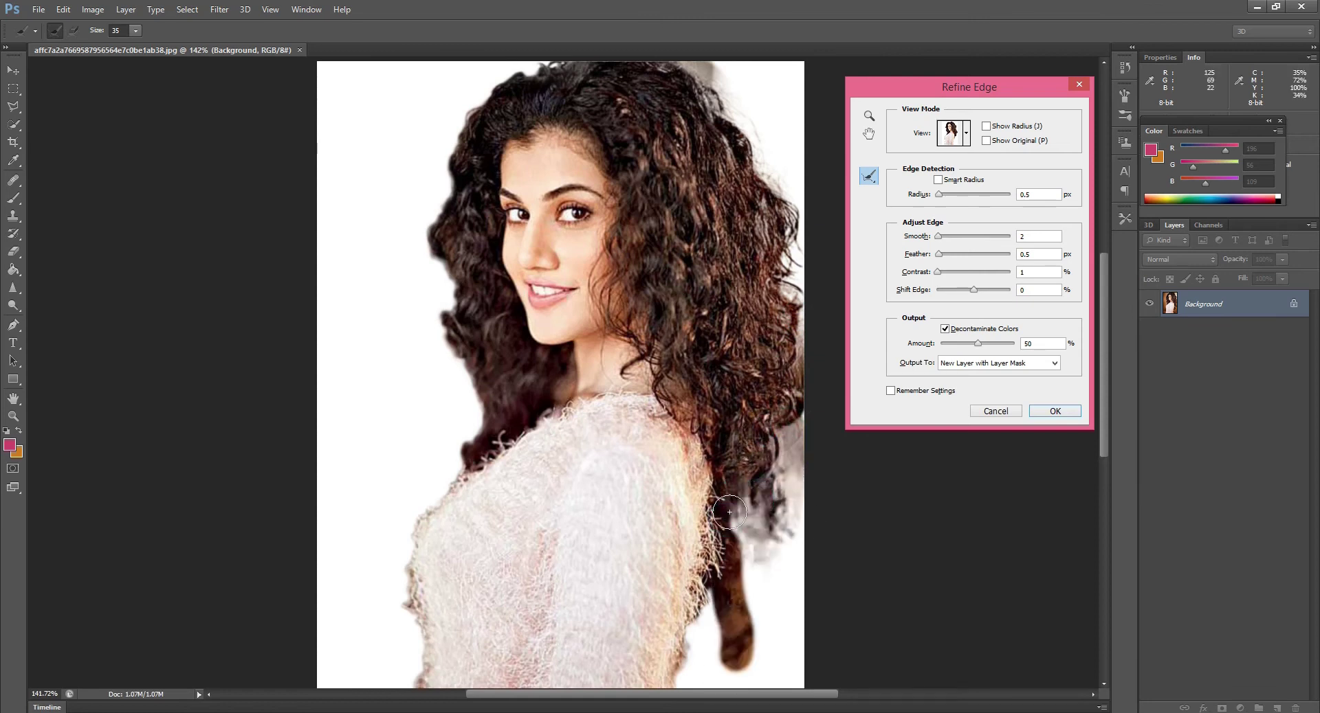
Refine the edges around the back of the sweater, its left side, and the left hair up to the crown.
{"action": "left_click_drag", "start_coordinate": [696, 550], "coordinate": [683, 687]}
{"action": "mouse_move", "coordinate": [474, 457]}
{"action": "left_mouse_down"}
{"action": "mouse_move", "coordinate": [440, 495]}
{"action": "mouse_move", "coordinate": [420, 553]}
{"action": "left_mouse_up"}
{"action": "mouse_move", "coordinate": [430, 494]}
{"action": "left_mouse_down"}
{"action": "mouse_move", "coordinate": [414, 547]}
{"action": "mouse_move", "coordinate": [413, 695]}
{"action": "left_mouse_up"}
{"action": "mouse_move", "coordinate": [418, 612]}
{"action": "left_mouse_down"}
{"action": "mouse_move", "coordinate": [420, 491]}
{"action": "mouse_move", "coordinate": [459, 473]}
{"action": "mouse_move", "coordinate": [495, 398]}
{"action": "mouse_move", "coordinate": [476, 437]}
{"action": "mouse_move", "coordinate": [434, 277]}
{"action": "mouse_move", "coordinate": [469, 108]}
{"action": "mouse_move", "coordinate": [429, 194]}
{"action": "mouse_move", "coordinate": [495, 92]}
{"action": "left_mouse_up"}
{"action": "mouse_move", "coordinate": [457, 131]}
{"action": "left_mouse_down"}
{"action": "mouse_move", "coordinate": [516, 76]}
{"action": "mouse_move", "coordinate": [588, 92]}
{"action": "left_mouse_up"}
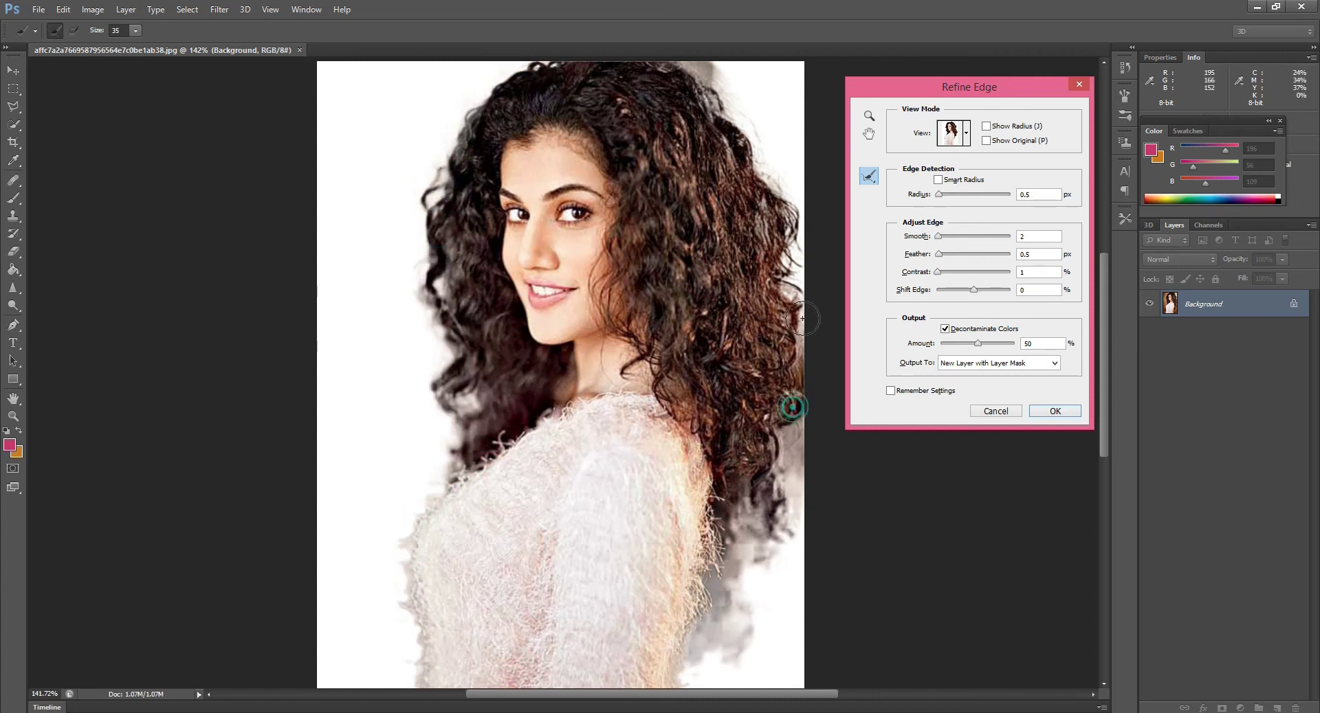
Check the cutout in the On Black view and output the refined selection as New Layer with Layer Mask.
{"action": "left_click", "coordinate": [966, 133]}
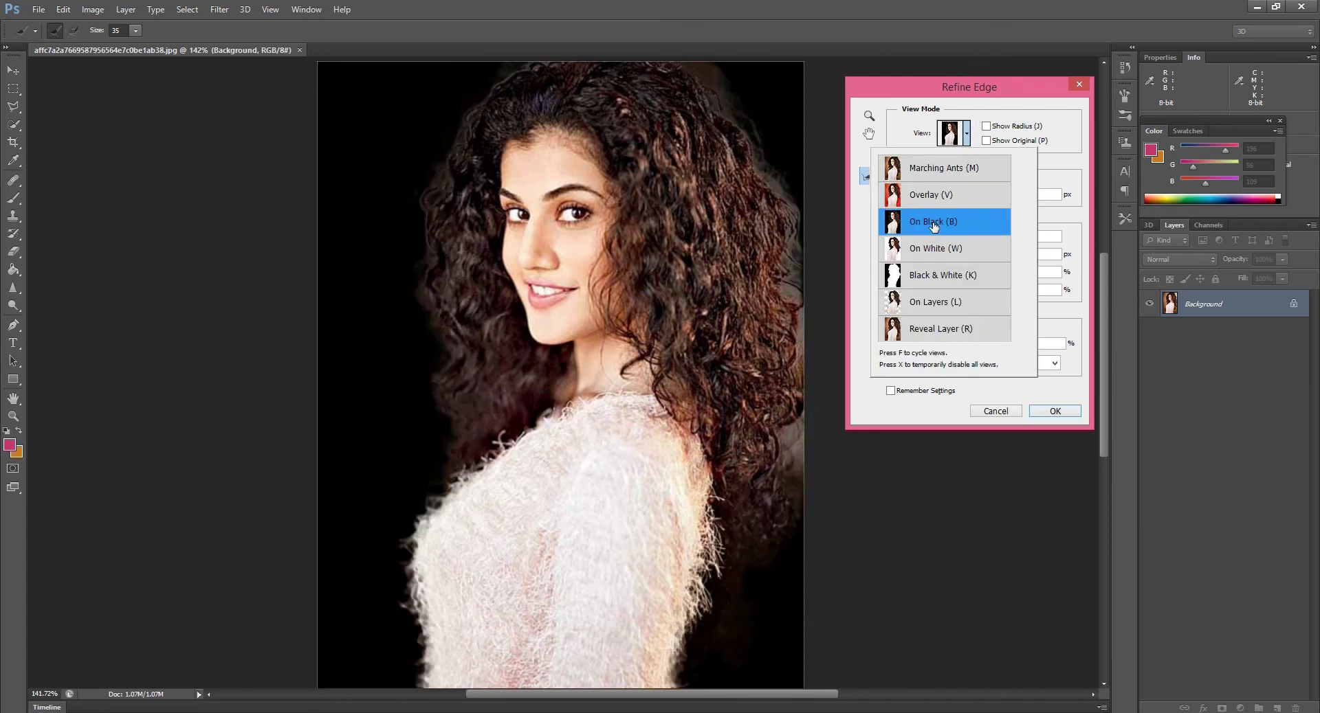
{"action": "left_click", "coordinate": [694, 80]}
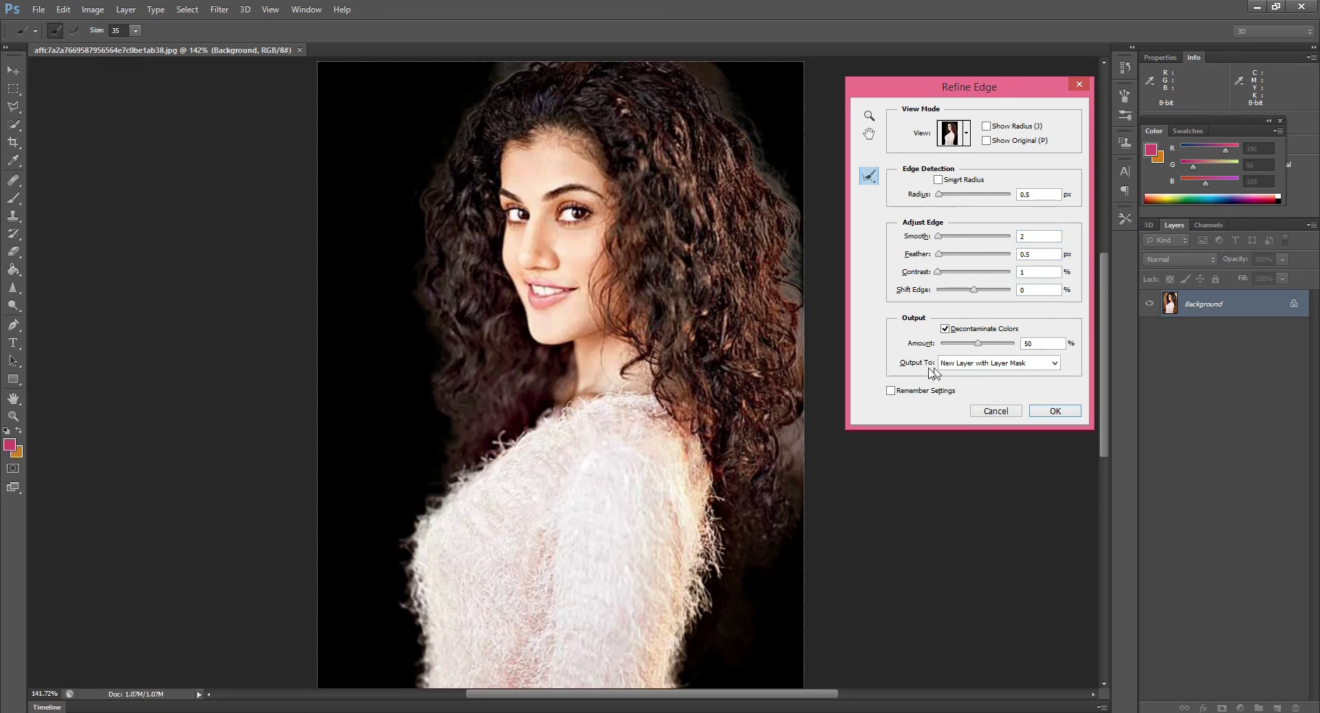
{"action": "left_click", "coordinate": [1024, 369]}
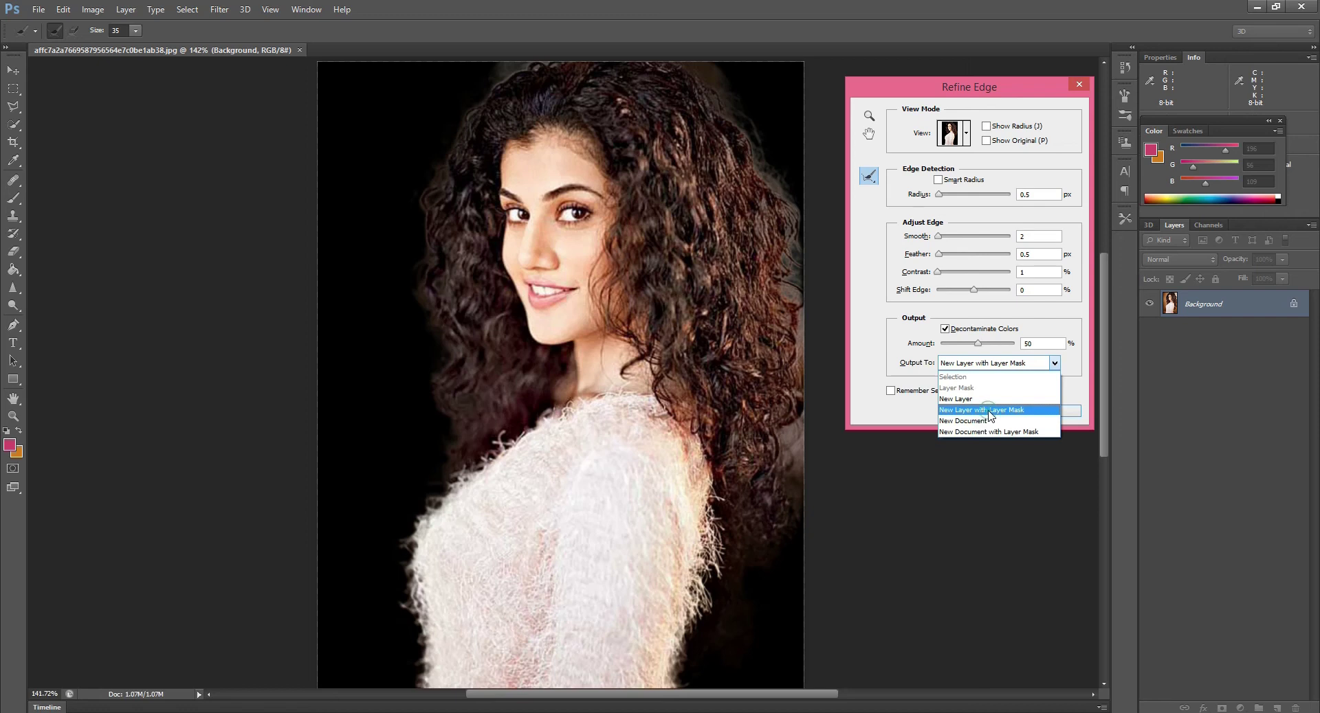
{"action": "left_click", "coordinate": [990, 410]}
{"action": "left_click", "coordinate": [1055, 411]}
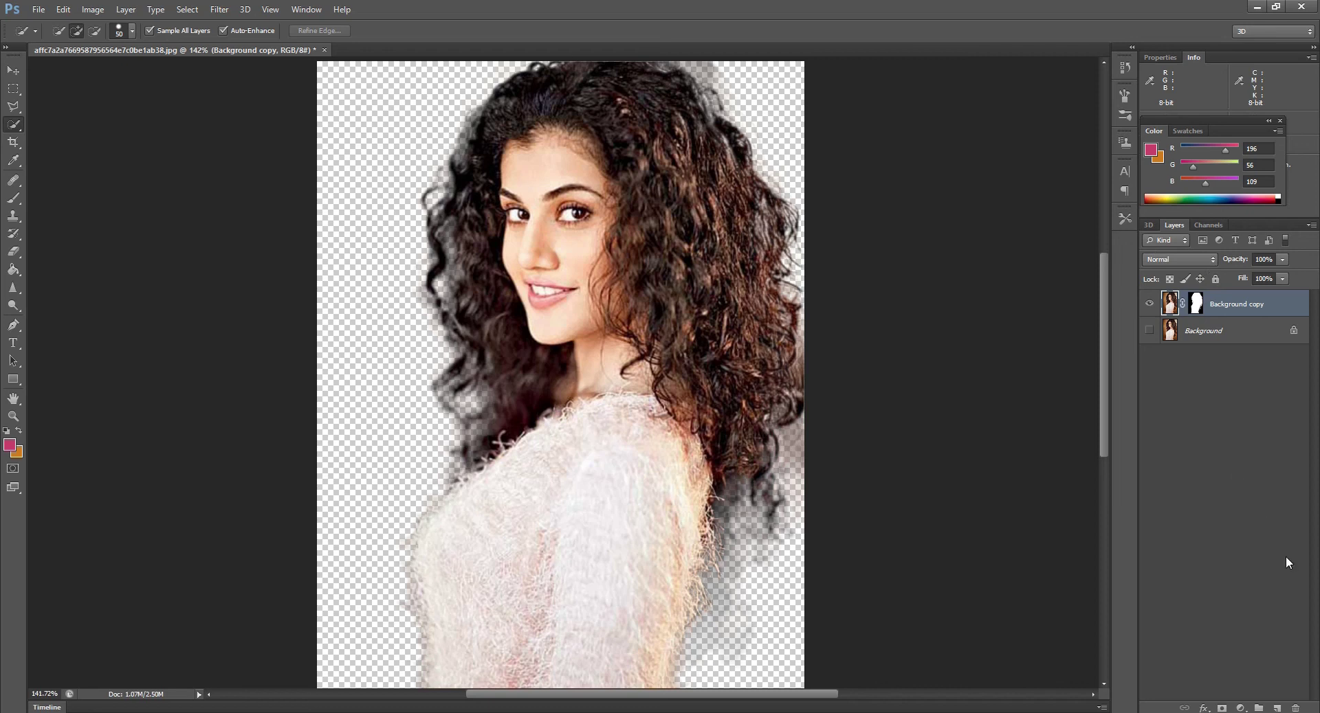
Add a new layer above the cutout and set the foreground color to dark brown 642f08.
{"action": "left_click", "coordinate": [1277, 708]}
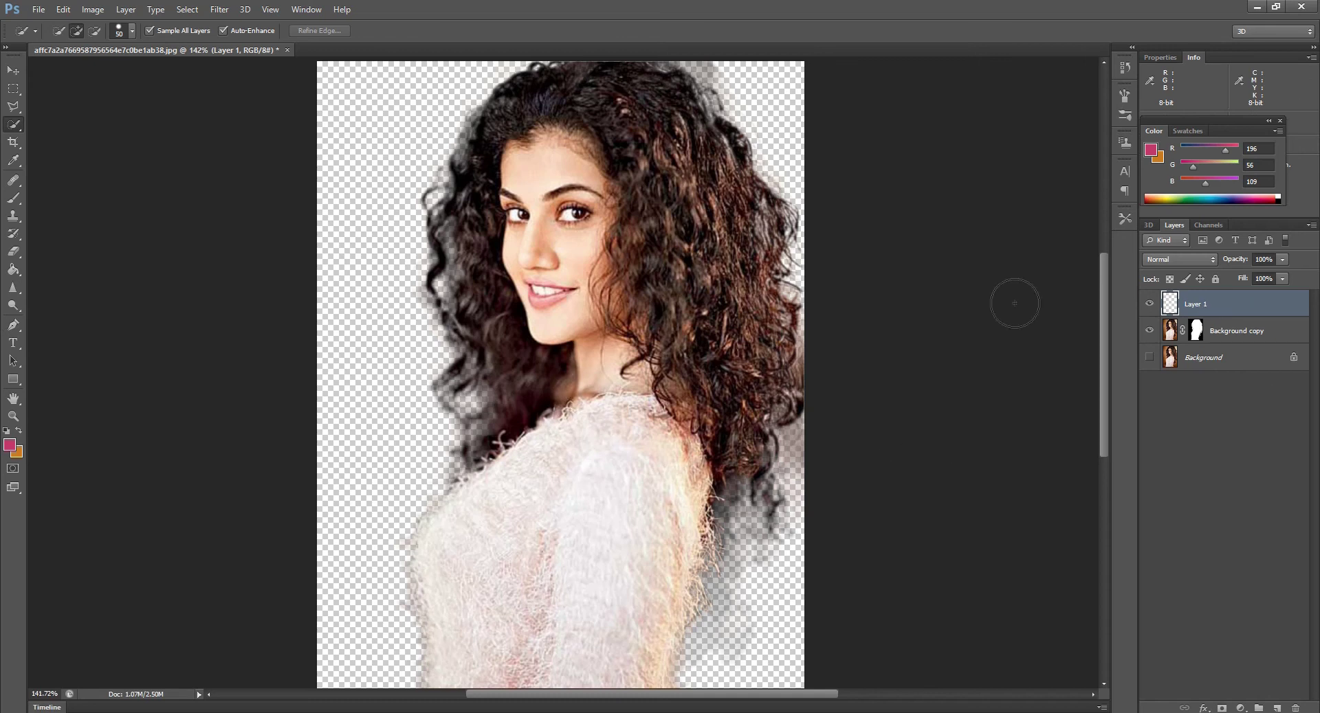
{"action": "left_click", "coordinate": [10, 446]}
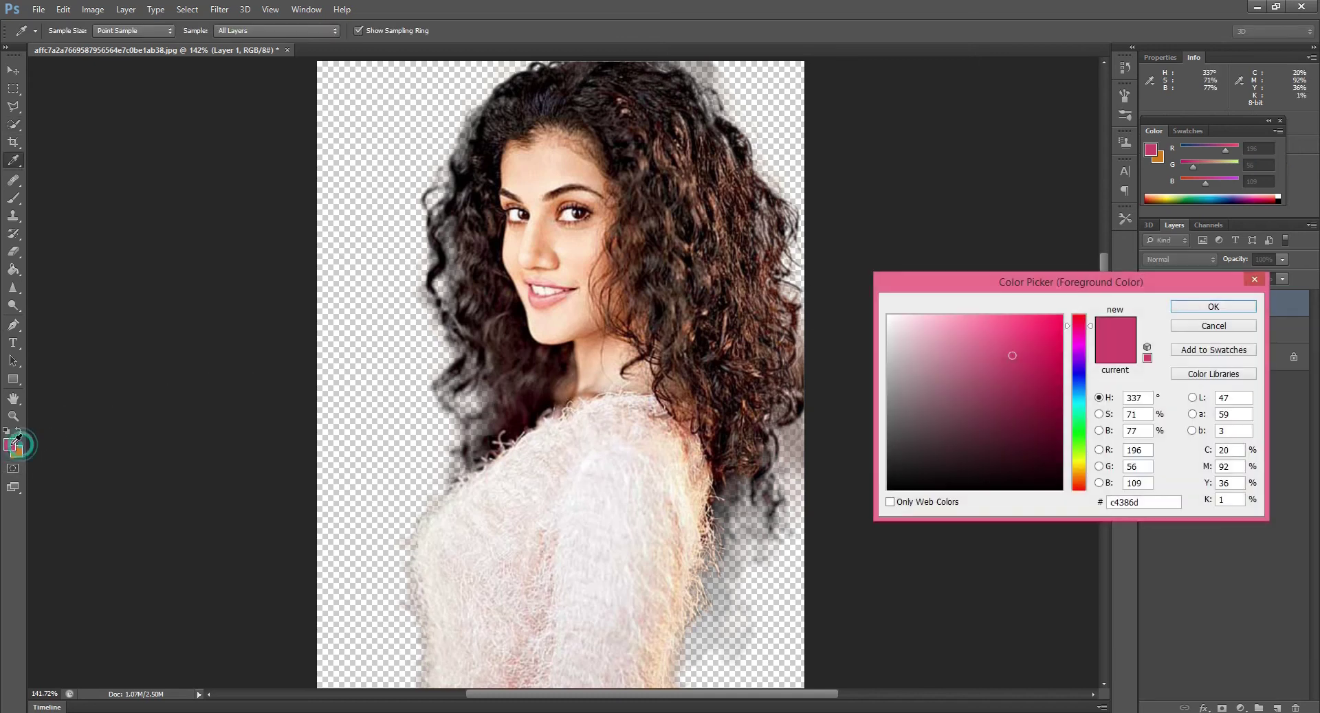
{"action": "left_click", "coordinate": [1080, 479]}
{"action": "left_click", "coordinate": [1046, 428]}
{"action": "left_click", "coordinate": [1043, 413]}
{"action": "left_click", "coordinate": [1048, 421]}
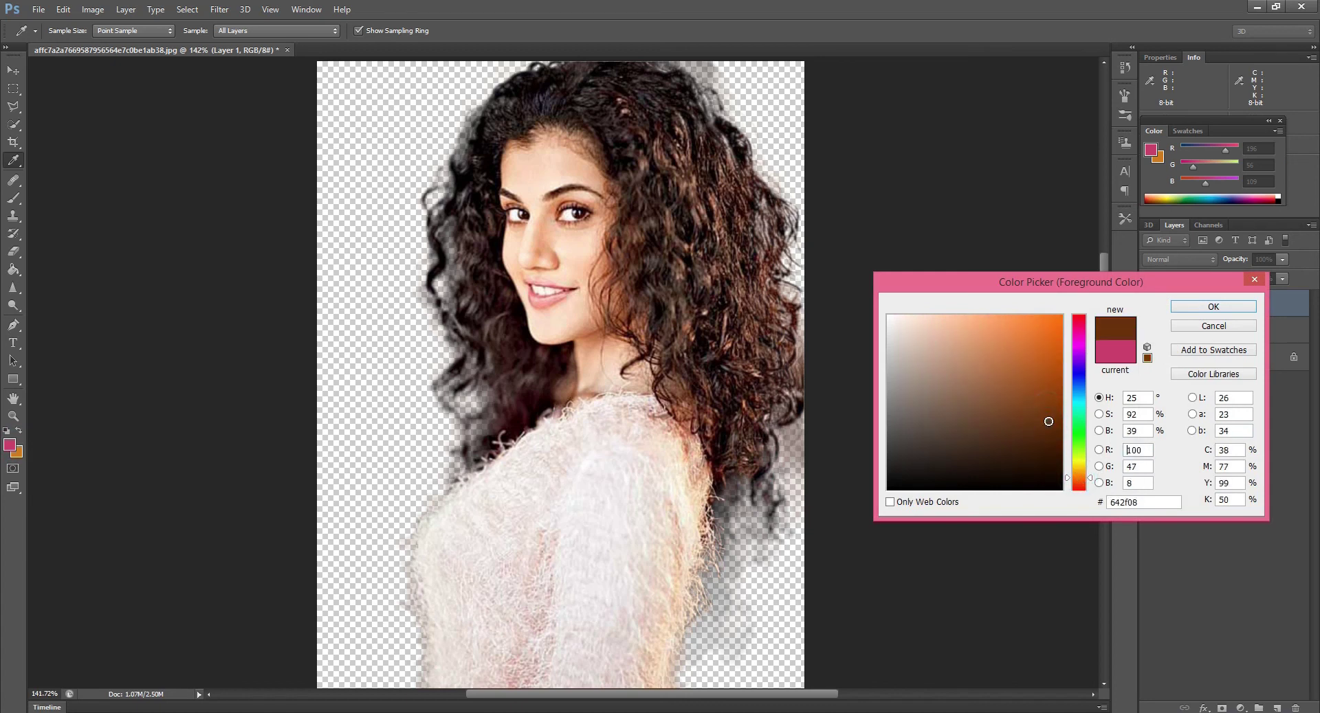
{"action": "left_click", "coordinate": [1230, 309]}
{"action": "key", "text": "w"}
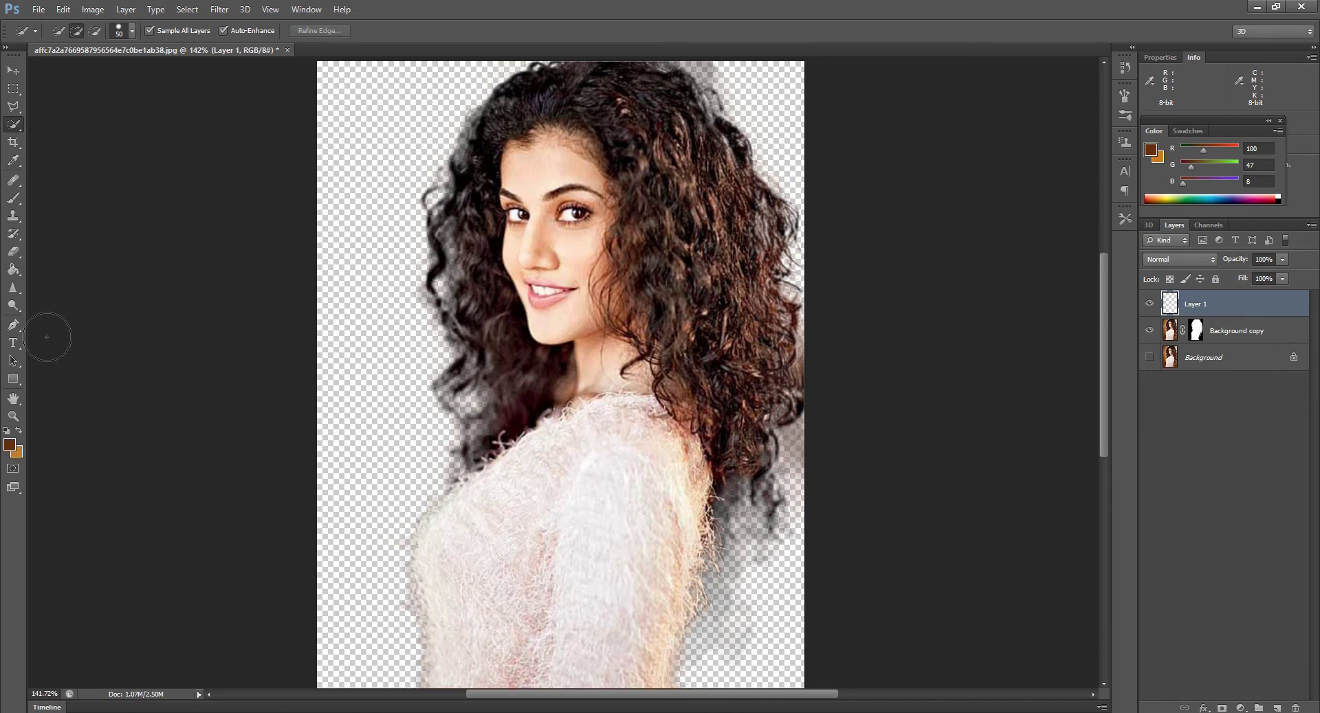
Fill the new layer with the brown using the Paint Bucket and move it below the Background copy layer.
{"action": "left_click", "coordinate": [13, 269]}
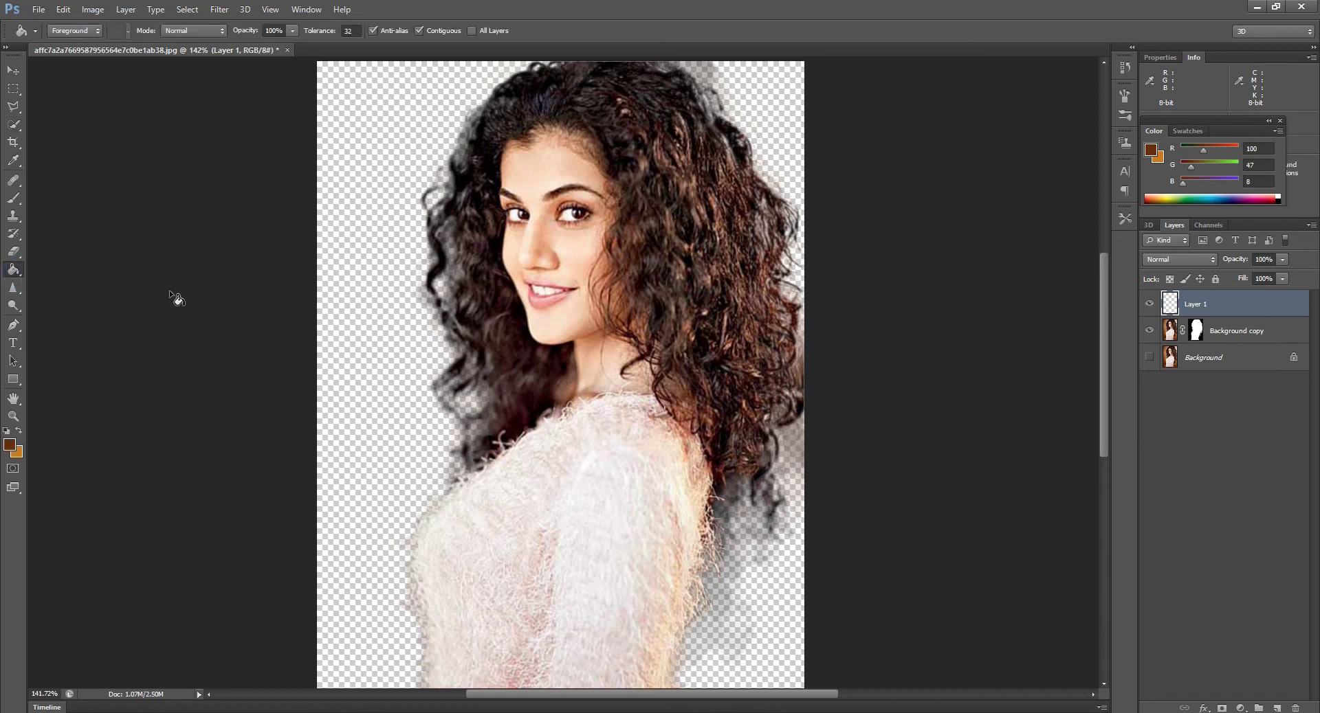
{"action": "left_click", "coordinate": [341, 347]}
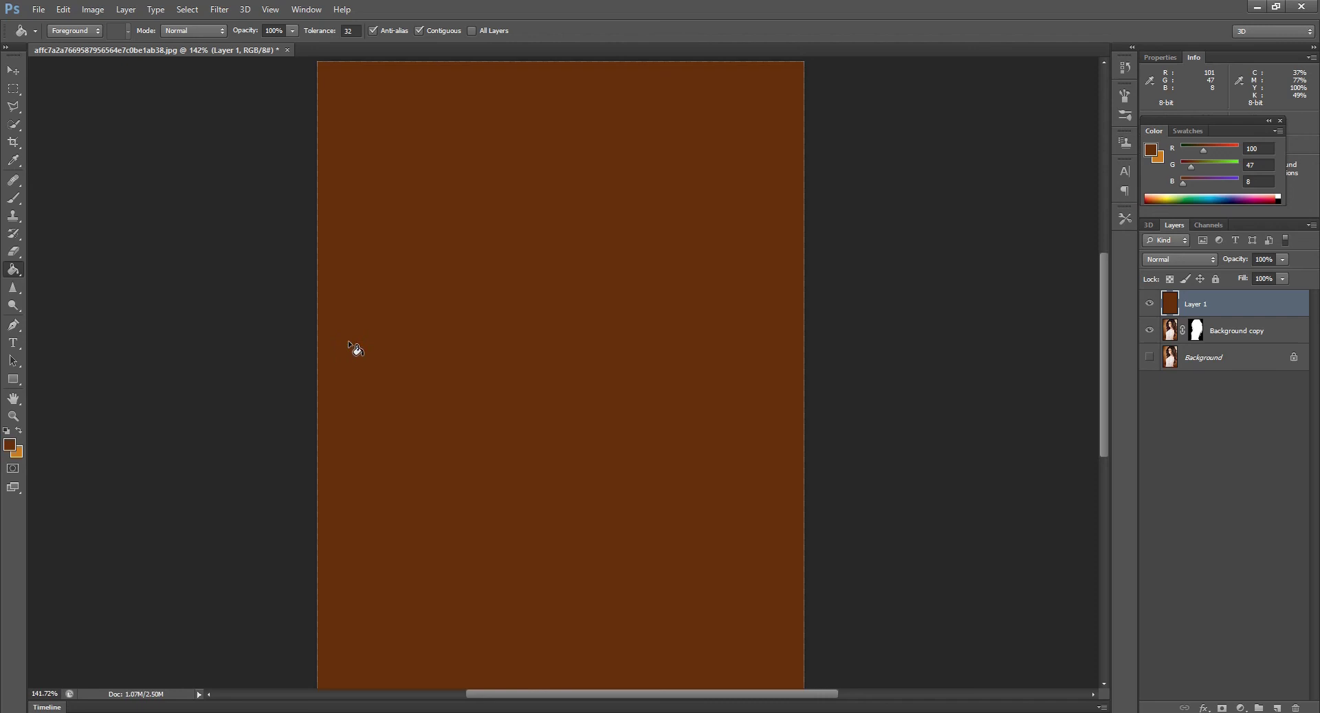
{"action": "left_click_drag", "start_coordinate": [1216, 306], "coordinate": [1216, 344]}
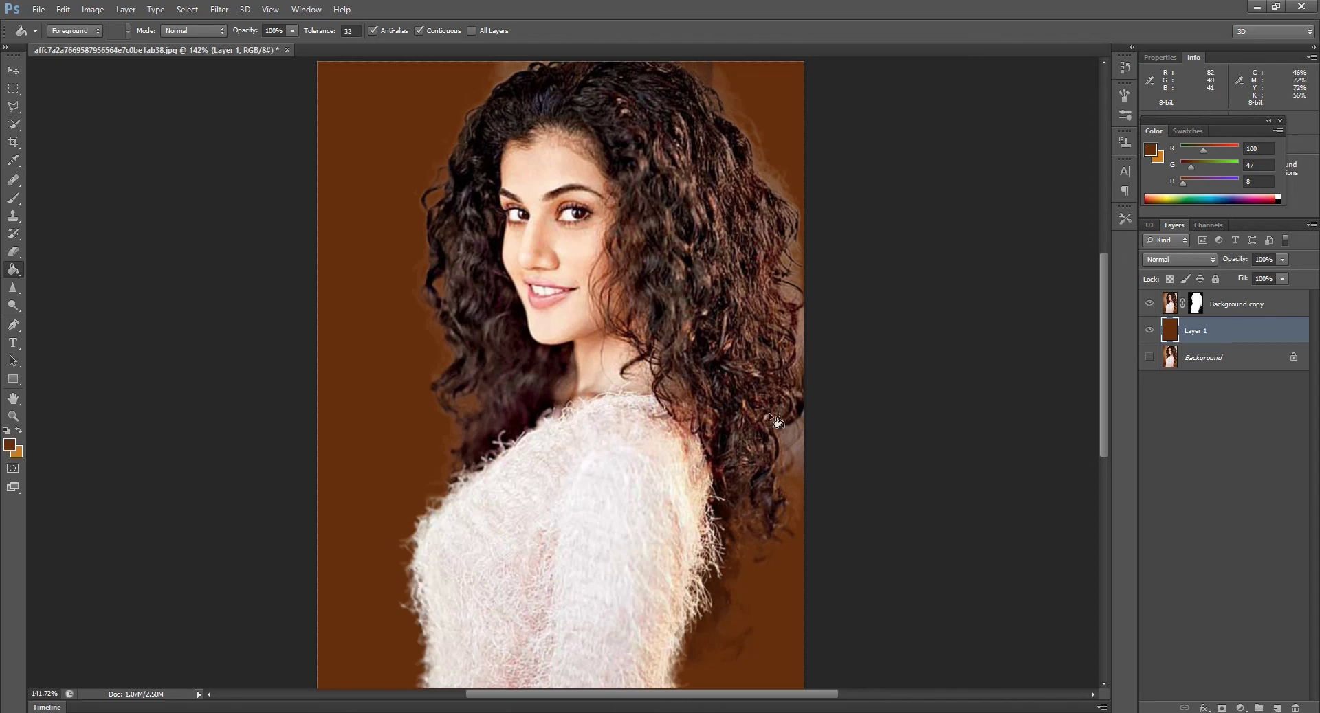
Set the foreground color to magenta b61367 and fill the backdrop layer behind the woman with it.
{"action": "left_click", "coordinate": [11, 443]}
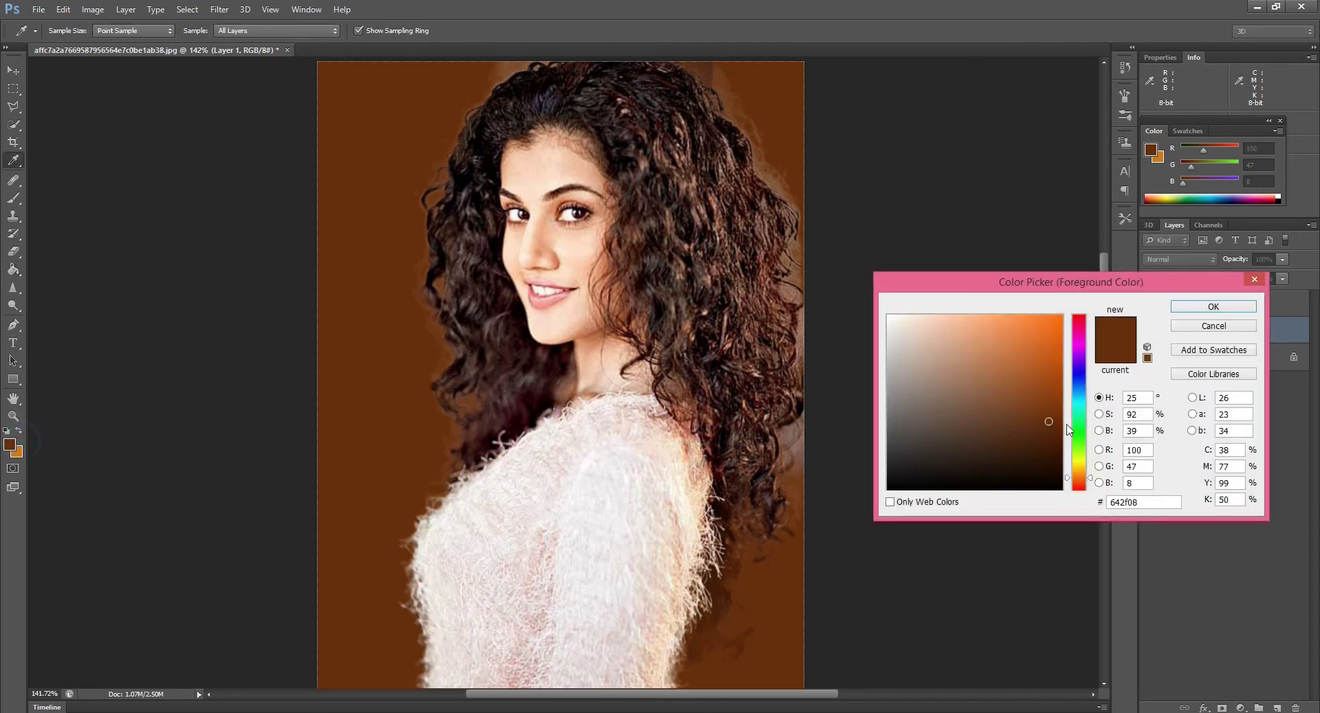
{"action": "left_click_drag", "start_coordinate": [1084, 474], "coordinate": [1089, 335]}
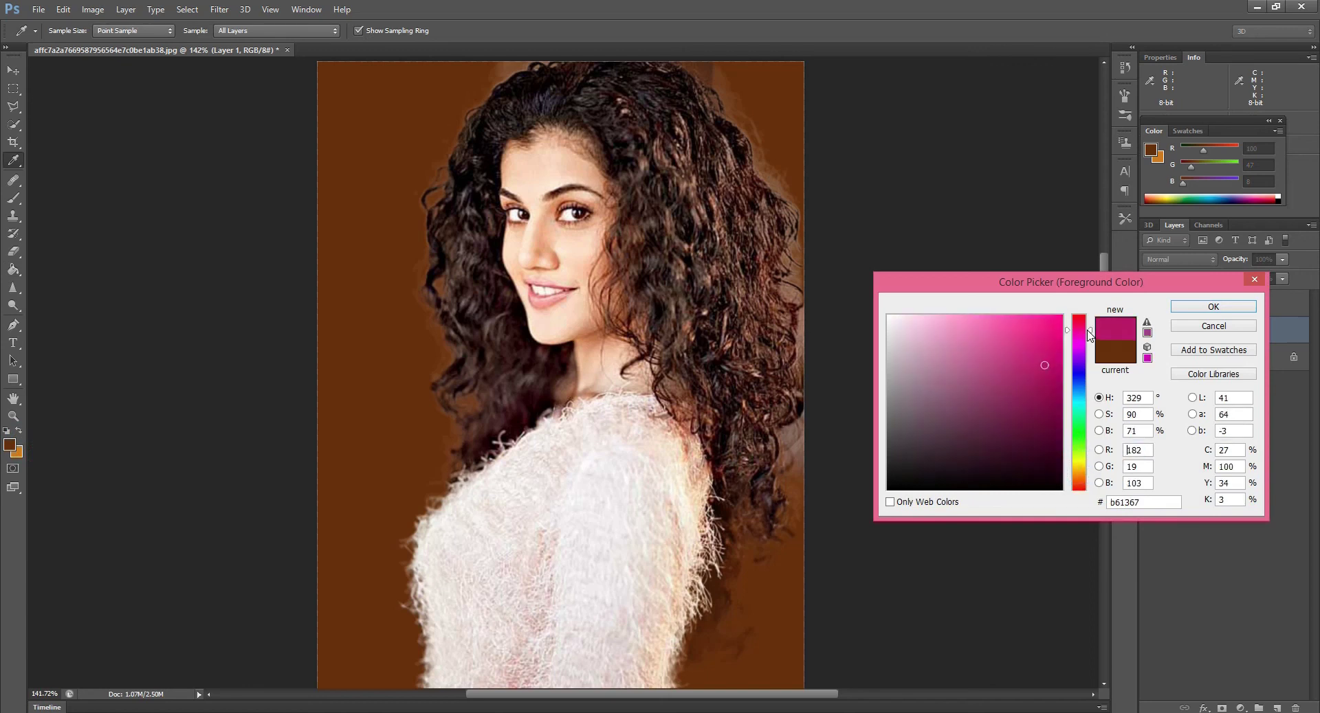
{"action": "left_click", "coordinate": [1213, 307]}
{"action": "key", "text": "g"}
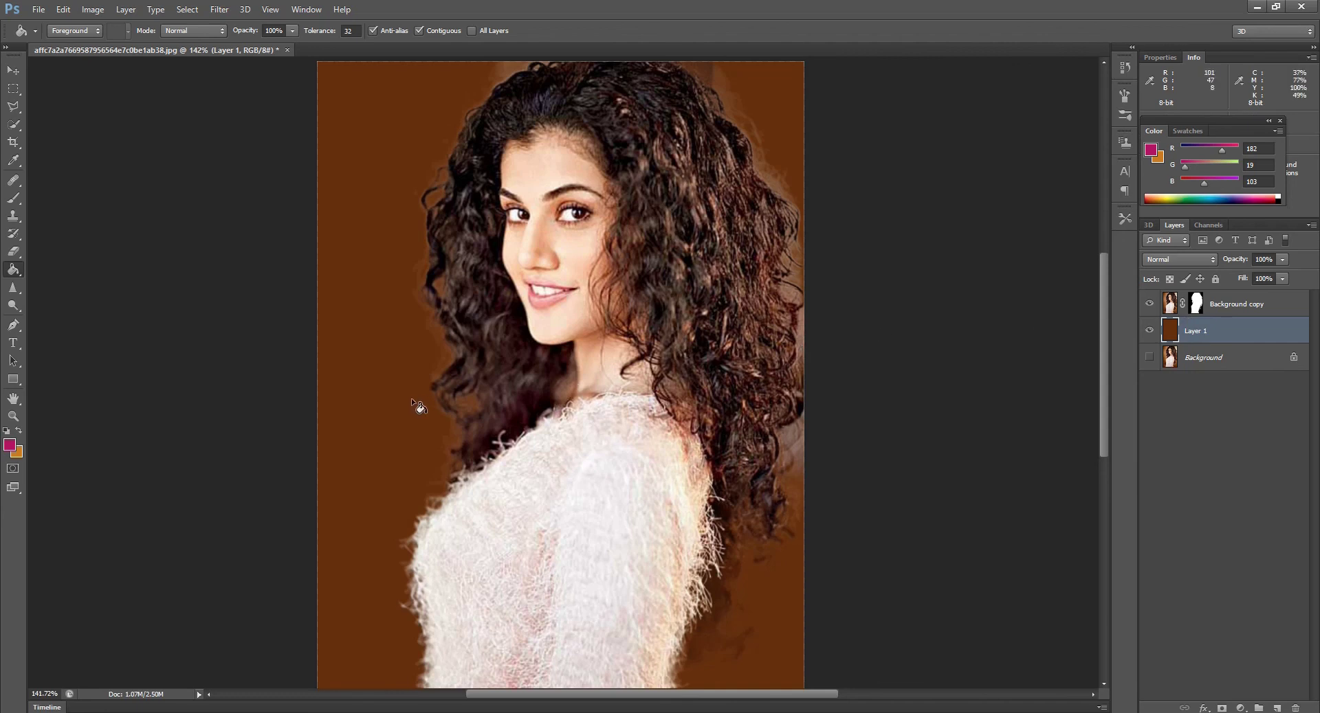
{"action": "left_click", "coordinate": [375, 386]}
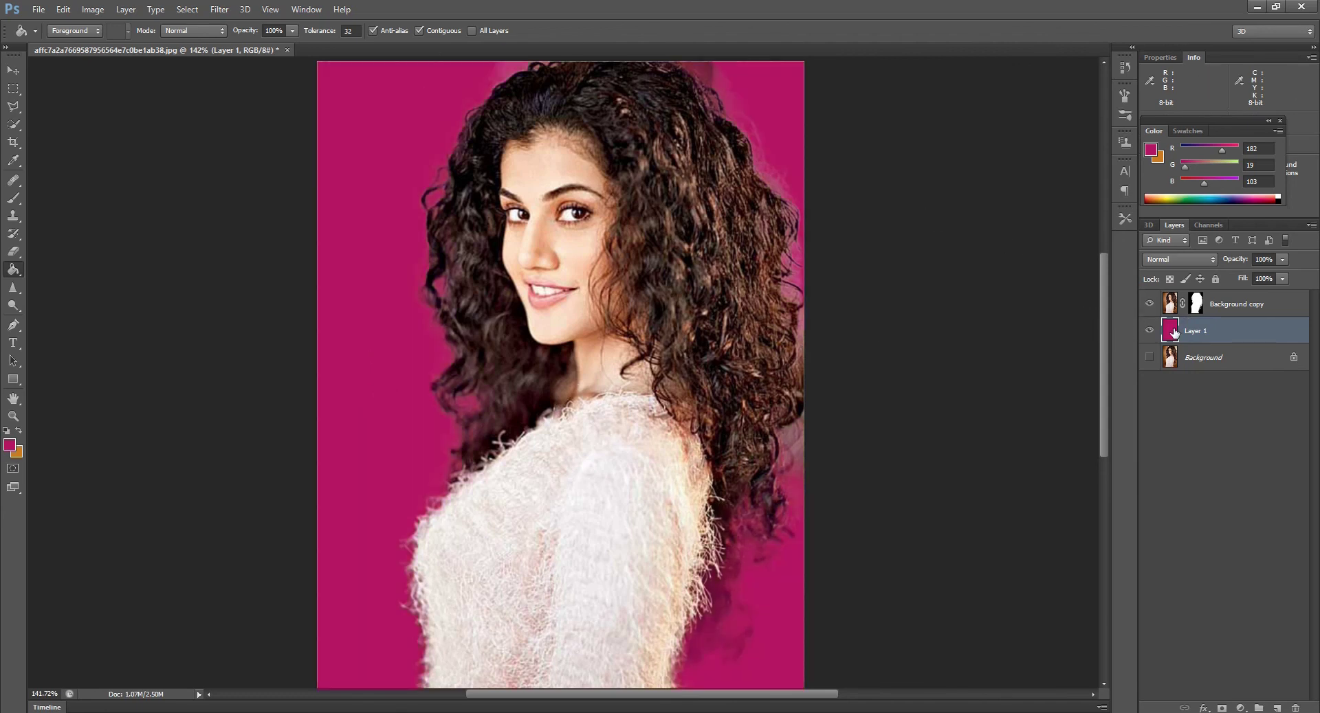
Change the foreground color to orange bb791a and refill the backdrop layer with it.
{"action": "left_click", "coordinate": [8, 440]}
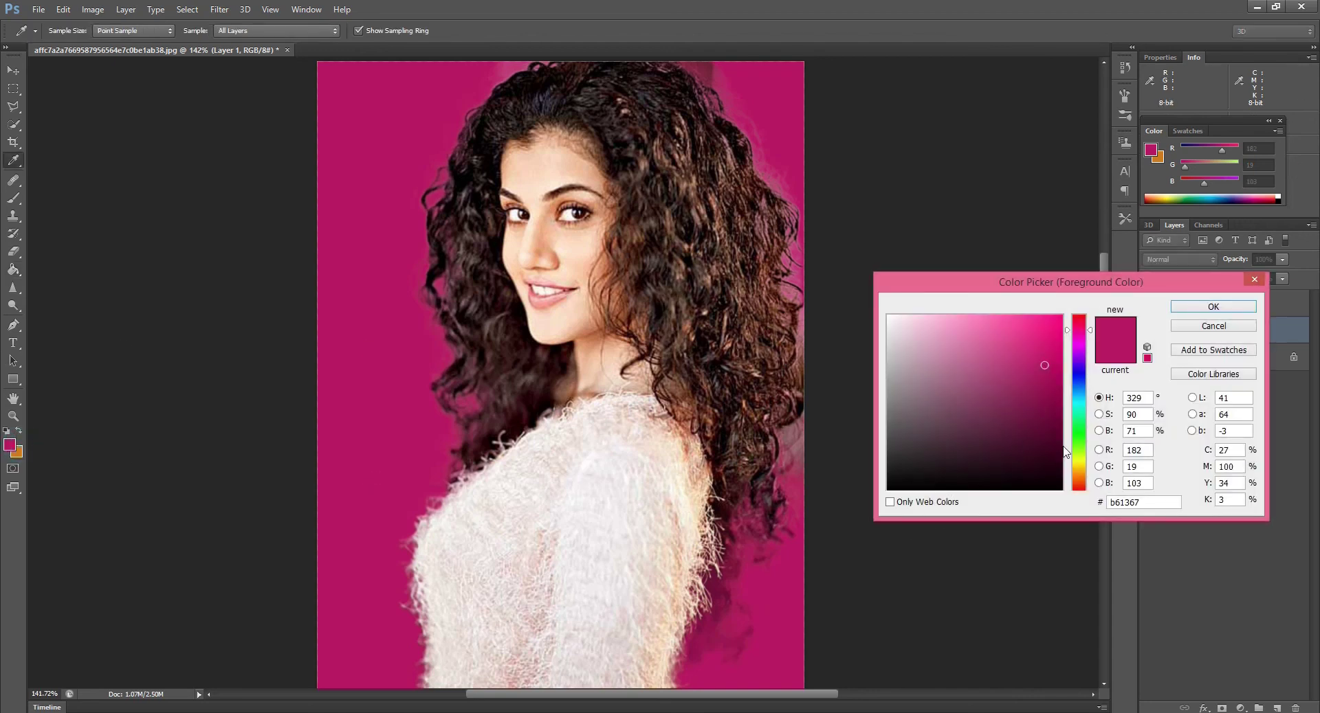
{"action": "left_click", "coordinate": [1078, 477]}
{"action": "left_click", "coordinate": [1090, 475]}
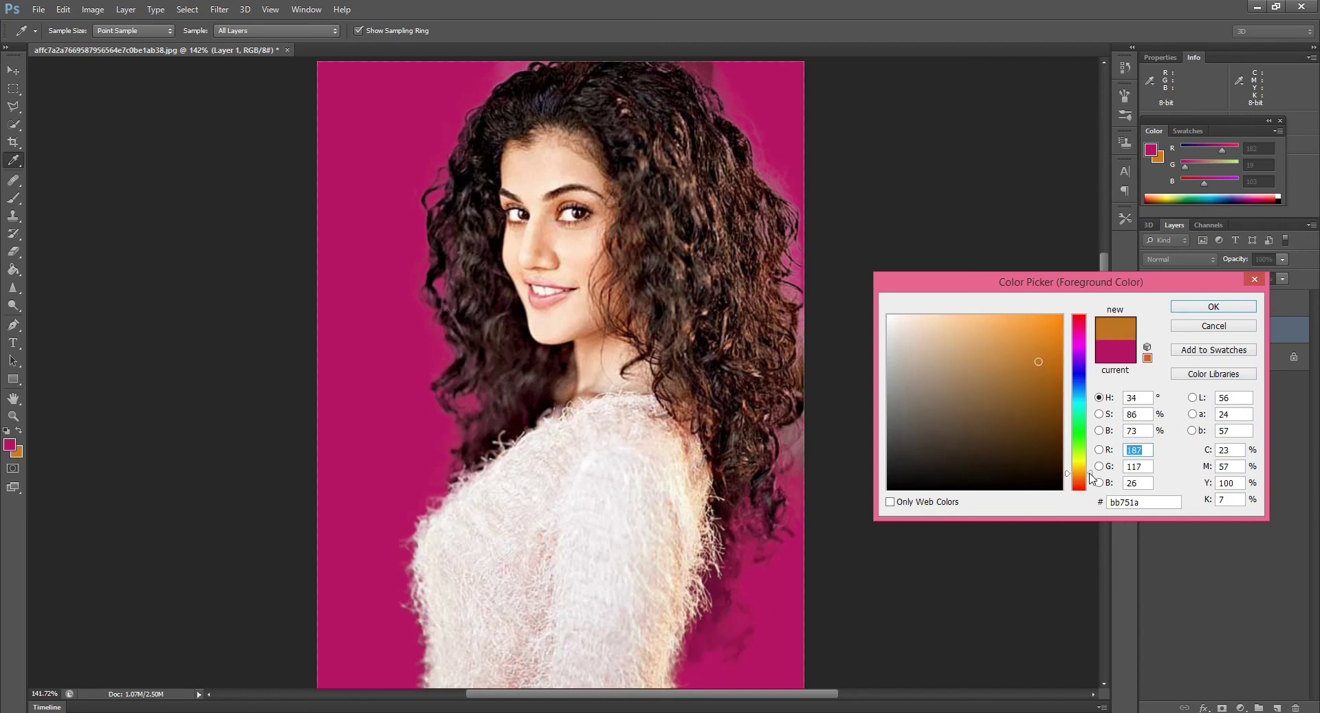
{"action": "left_click", "coordinate": [1213, 306]}
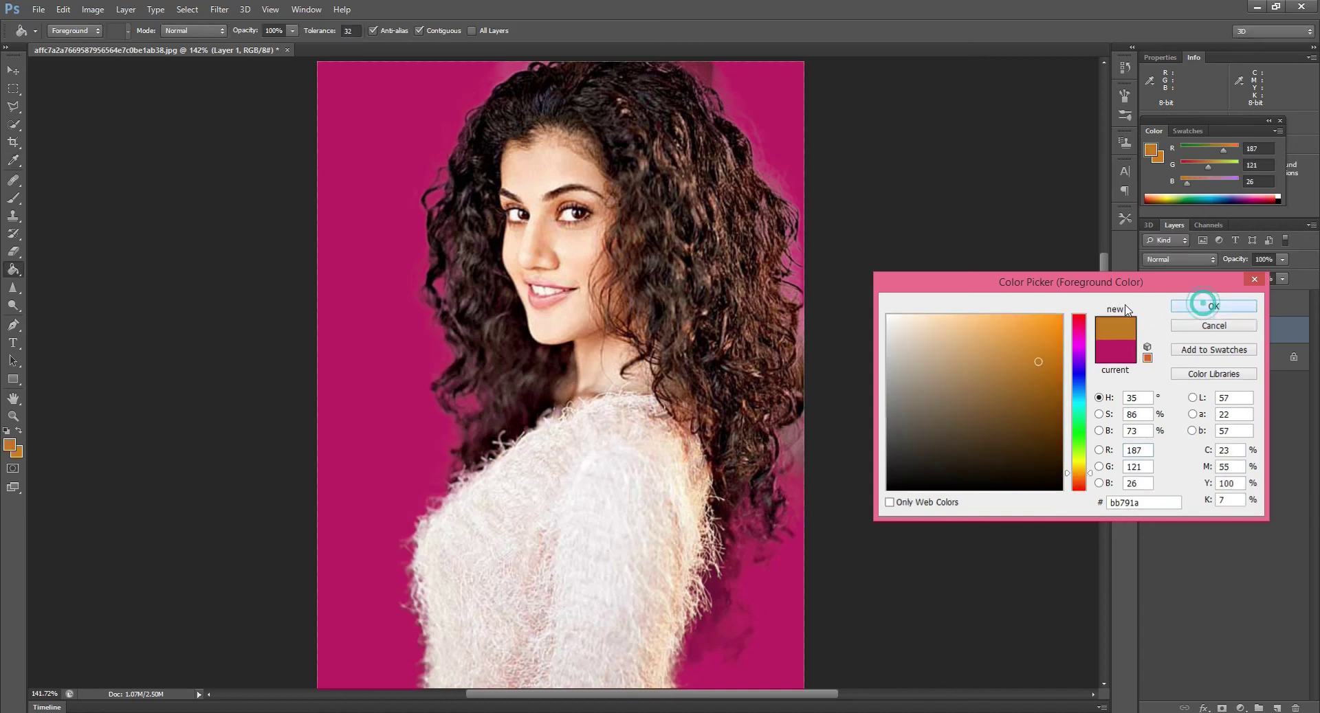
{"action": "left_click", "coordinate": [345, 370]}
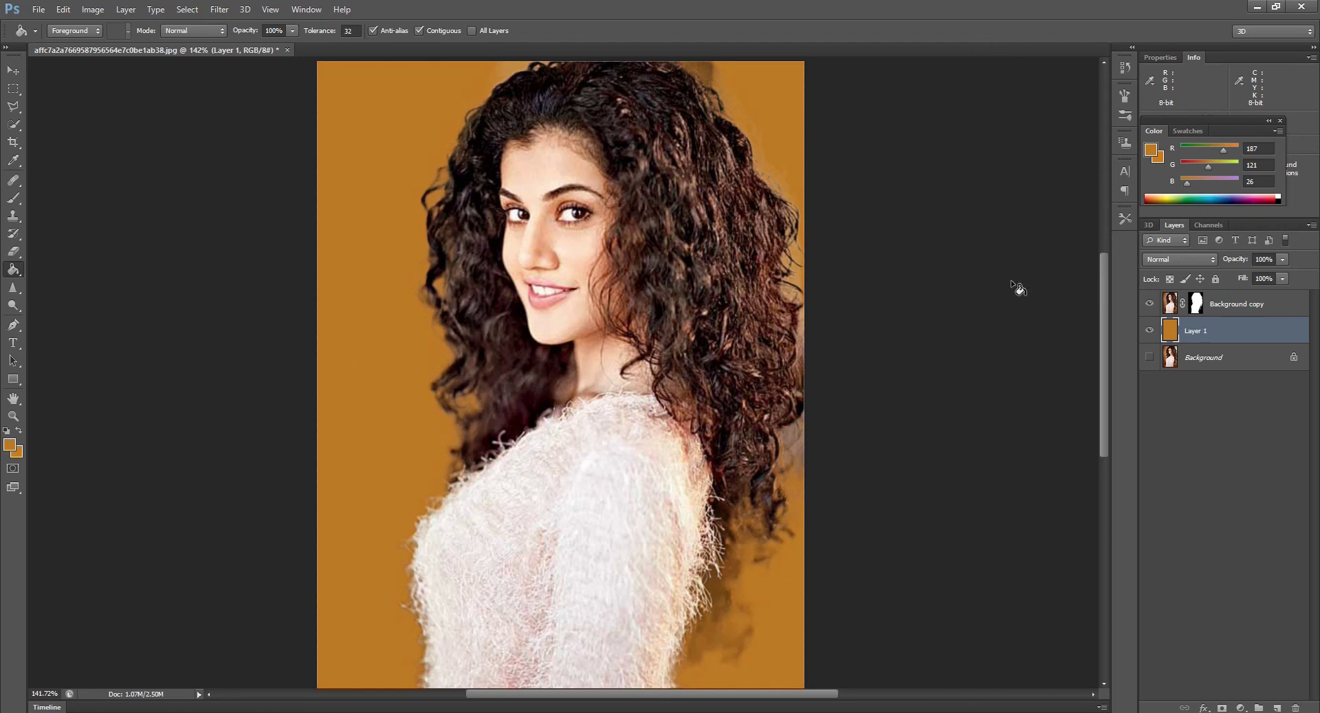
Pick a light yellow (RGB 255, 210, 119) from the color spectrum and fill the backdrop layer with it.
{"action": "left_click", "coordinate": [1164, 195]}
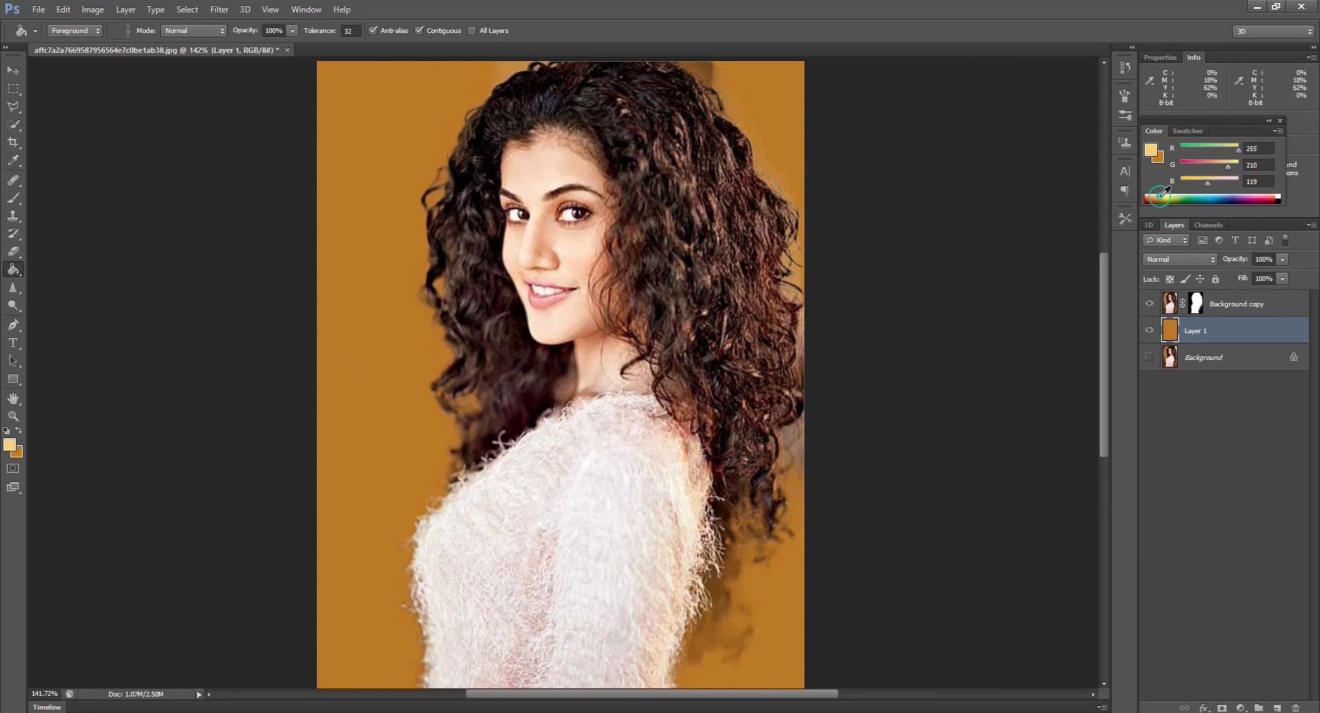
{"action": "left_click", "coordinate": [347, 336]}
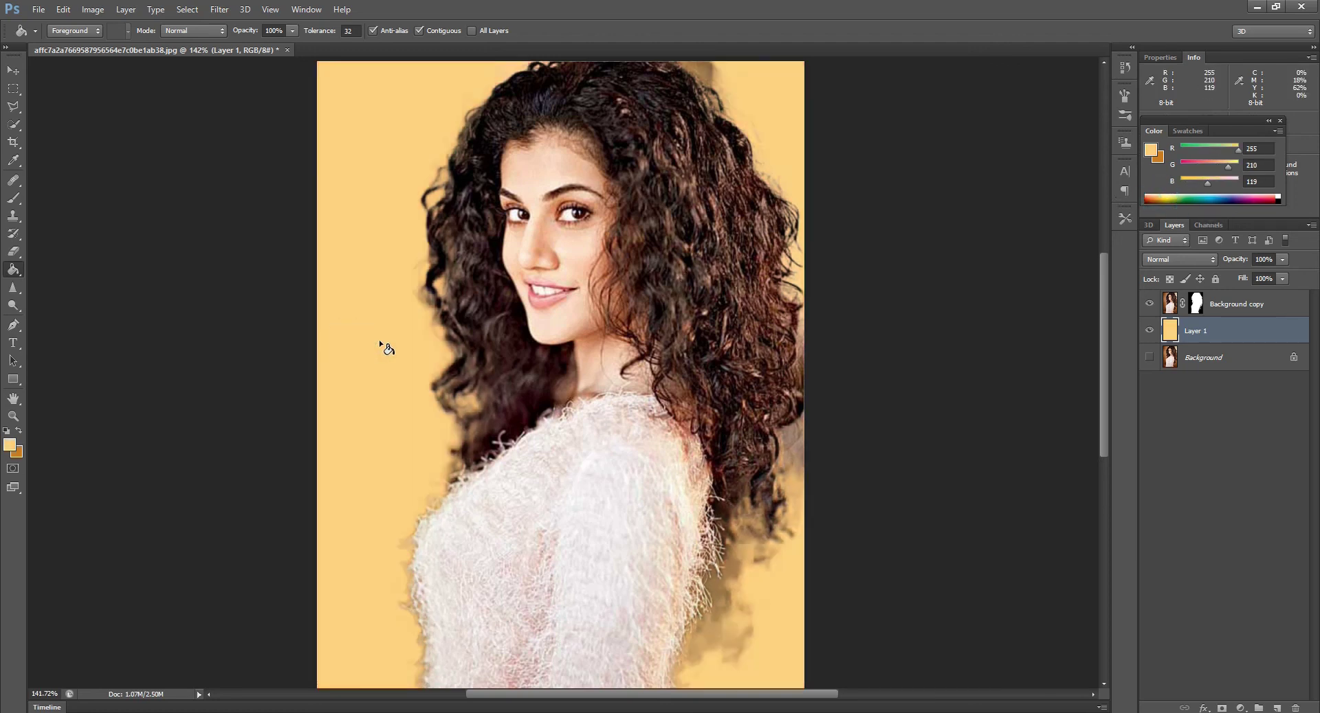